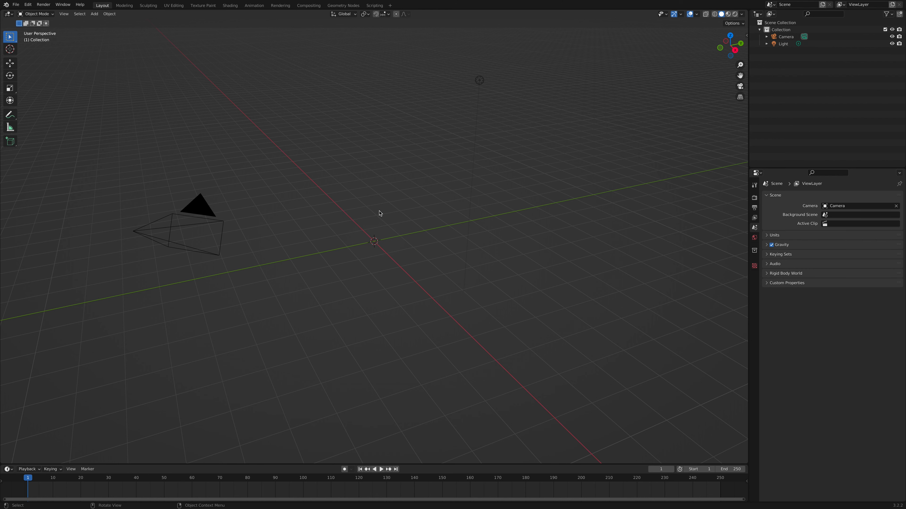
- Add a mesh circle to the scene at the world origin
key(shift+a)
mouse_move(380, 213)
click(92, 14)
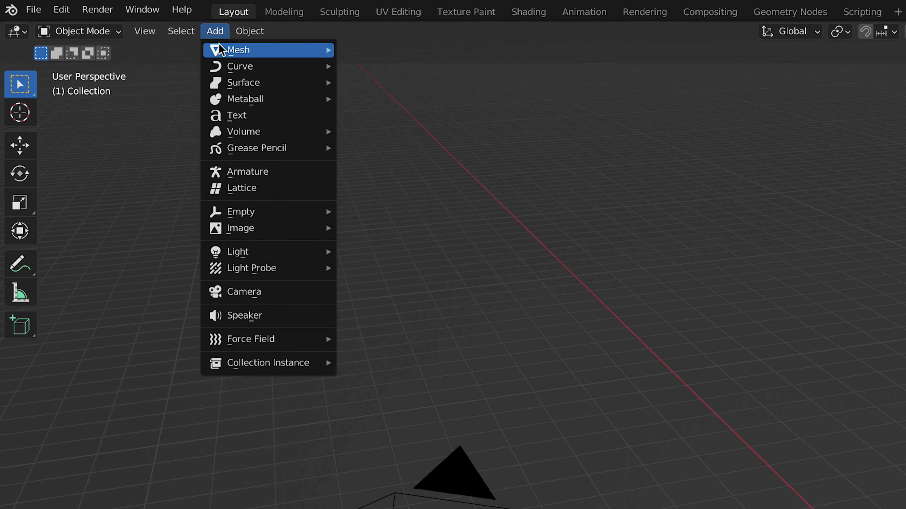
mouse_move(238, 50)
click(372, 82)
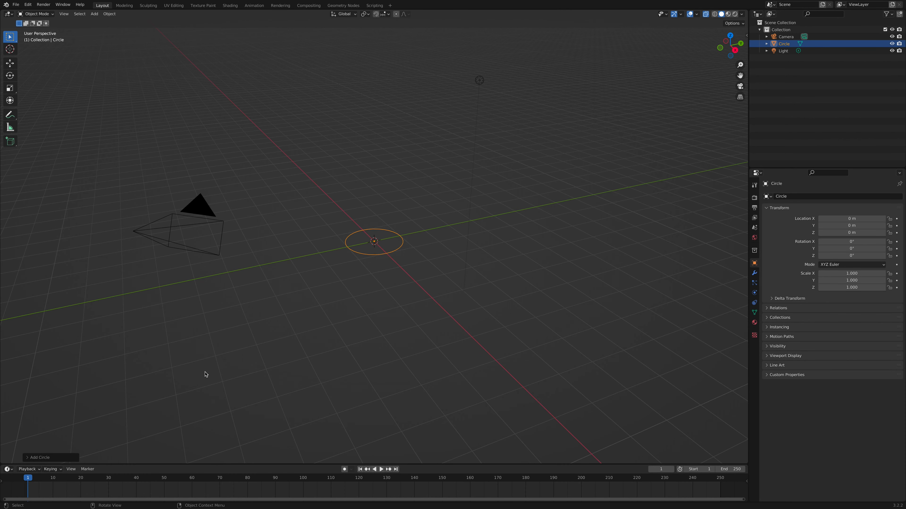
- Set the new circle's vertex count to 62
click(62, 458)
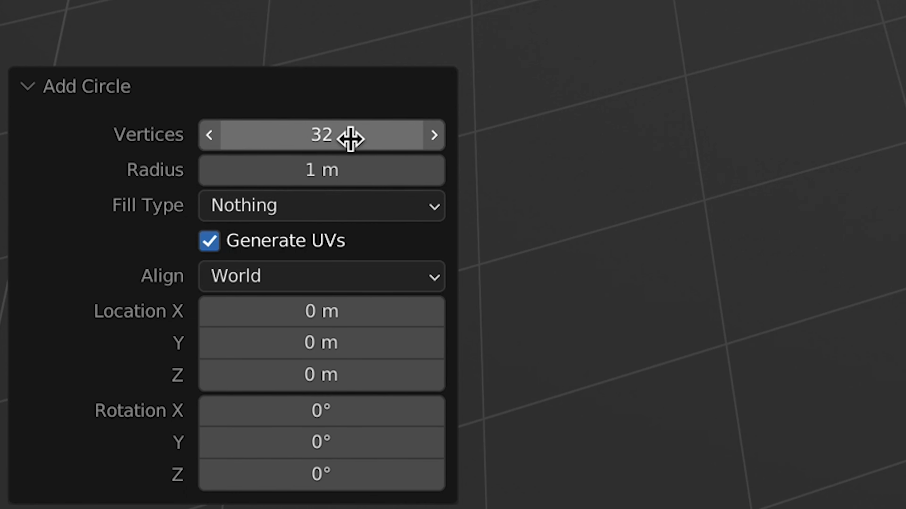
click(99, 381)
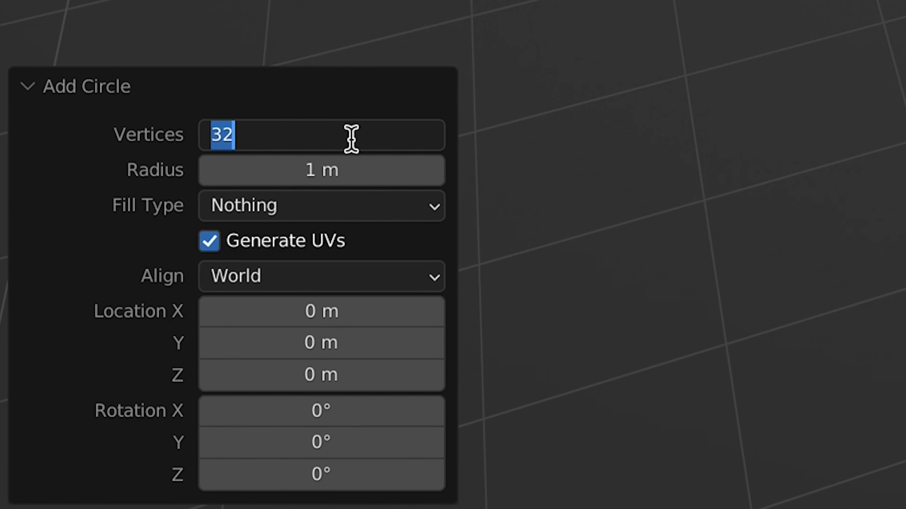
key(BackSpace)
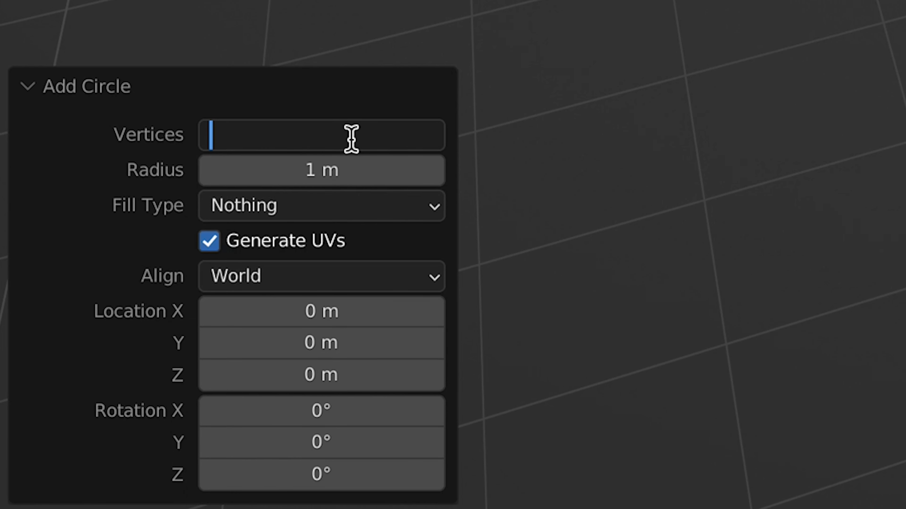
text(62)
key(Return)
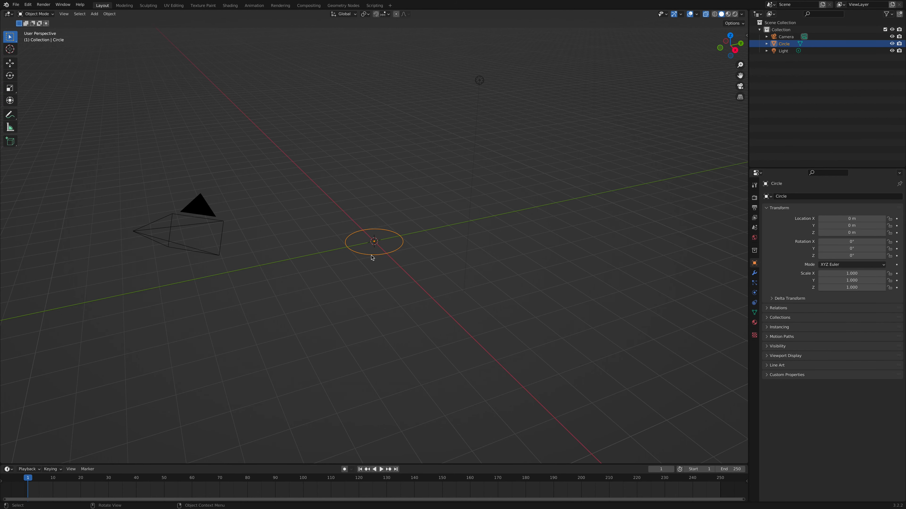
- Examine the circle from several angles, including the preset top, right and back views
scroll(371, 256, left, 10)
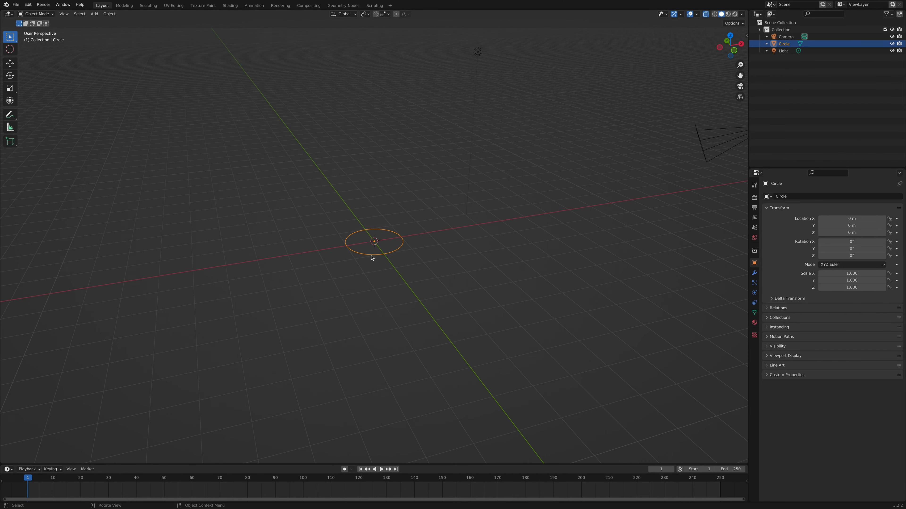
scroll(372, 256, right, 3)
scroll(371, 256, down, 2)
shift+scroll(371, 256, left, 4)
shift+scroll(371, 255, right, 7)
shift+scroll(371, 255, left, 5)
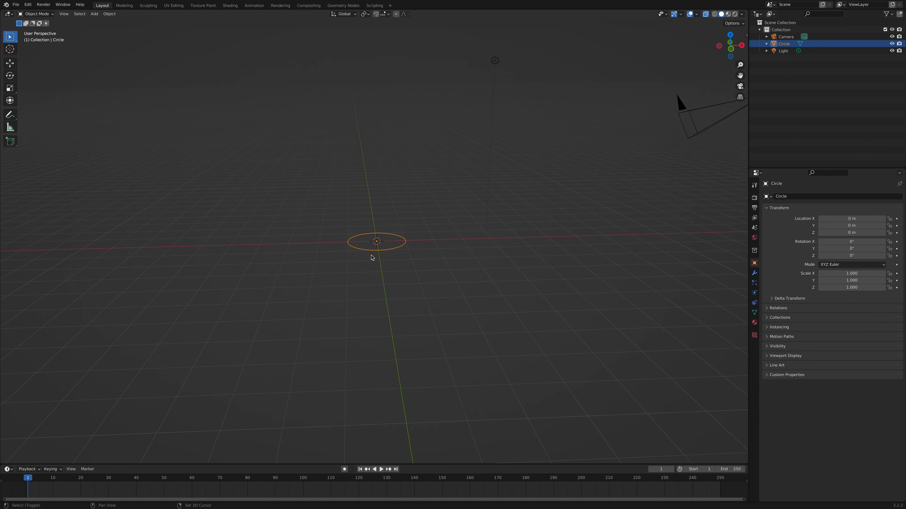
shift+scroll(372, 258, right, 4)
ctrl+scroll(371, 256, up, 2)
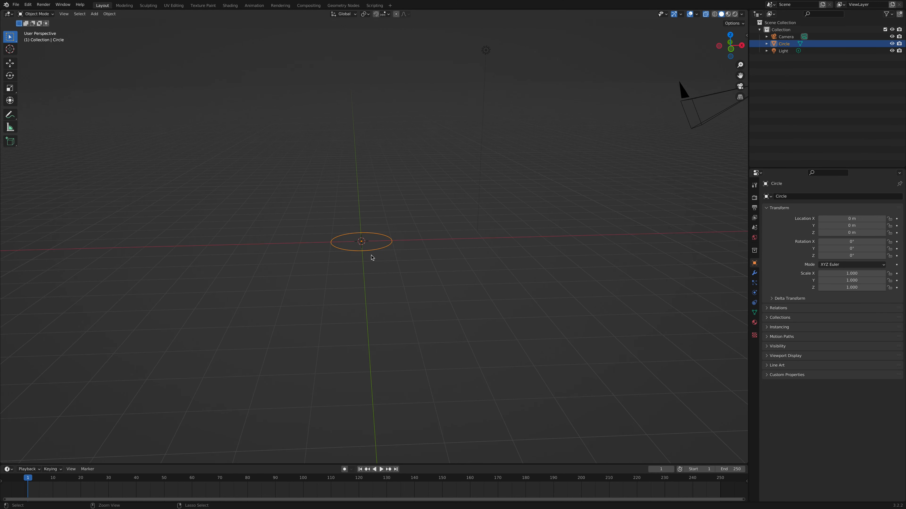
ctrl+scroll(371, 256, down, 4)
ctrl+scroll(372, 256, up, 4)
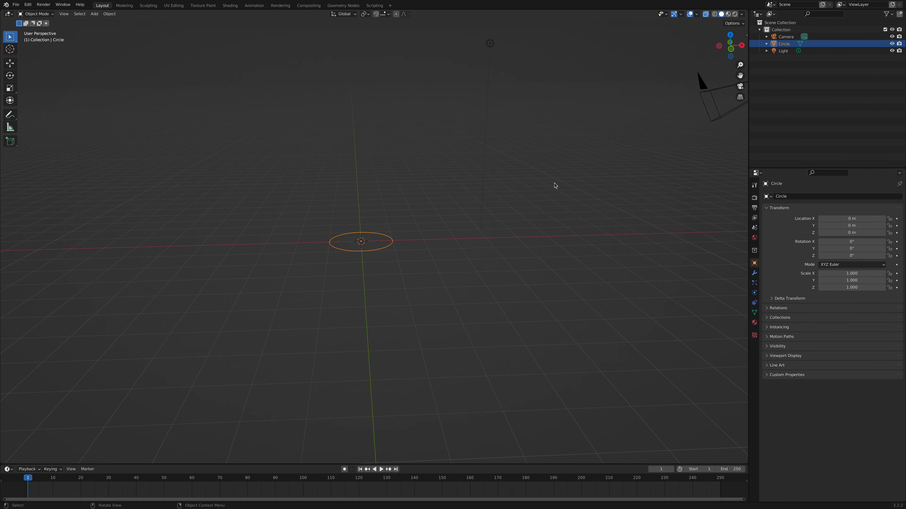
click(730, 35)
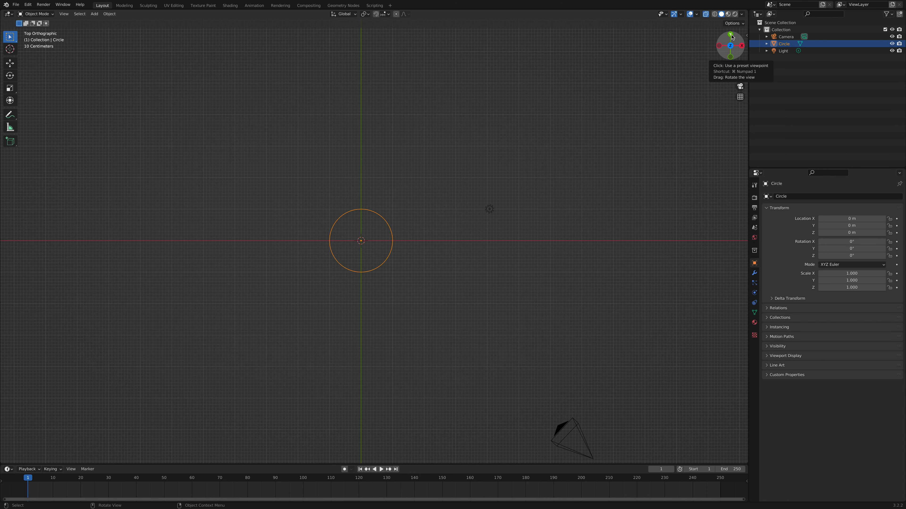
click(741, 46)
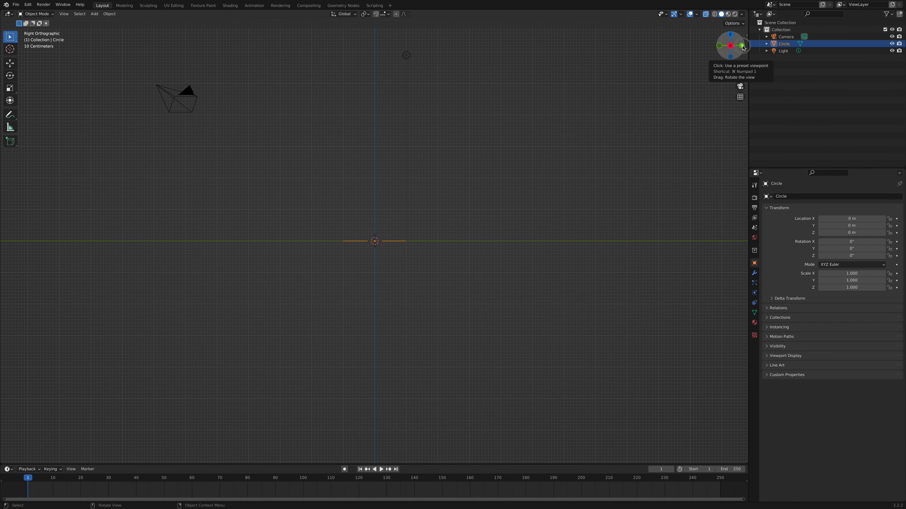
click(742, 45)
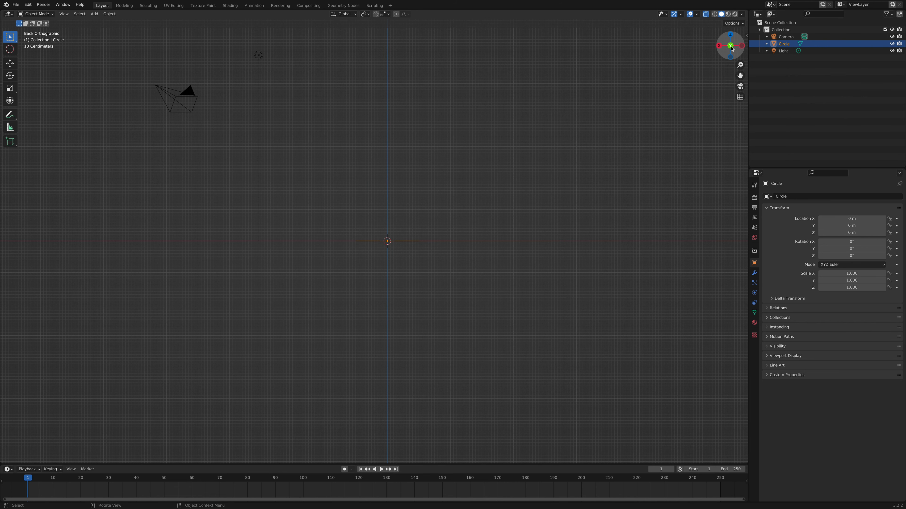
- Look at the circle from directly above and enter Edit Mode on it
click(730, 35)
click(43, 14)
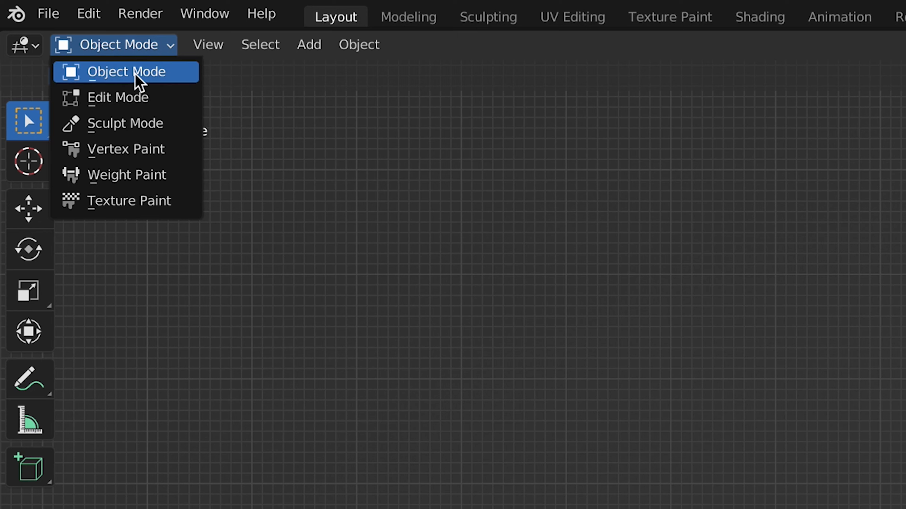
click(133, 98)
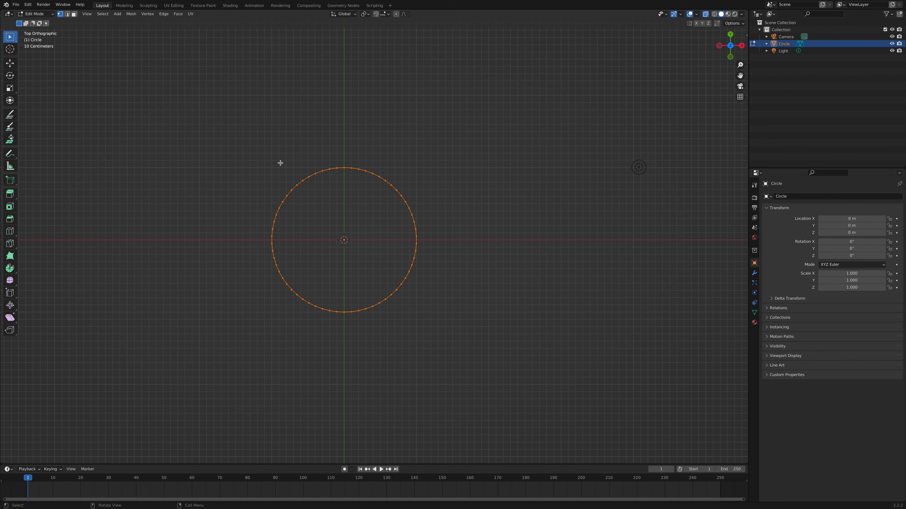
- Rotate all of the circle's vertices about the Z axis by an angle of 180/2
key(r)
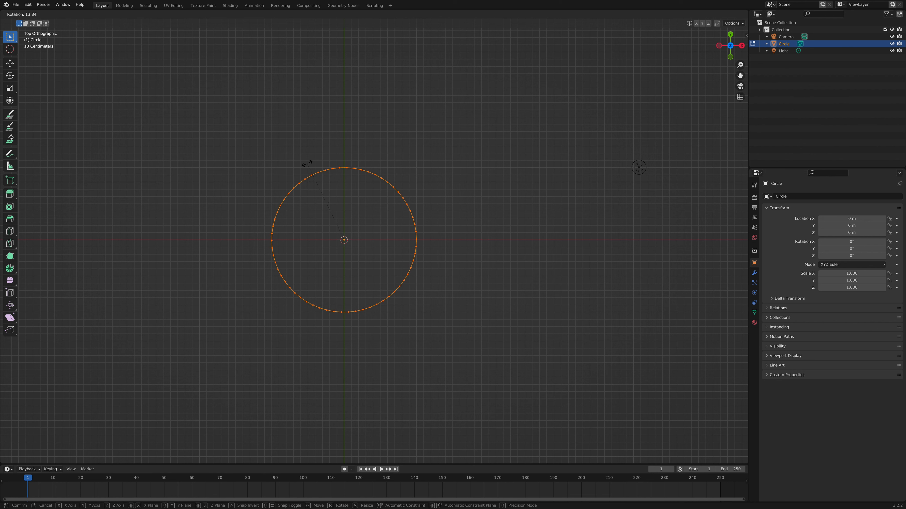
key(Escape)
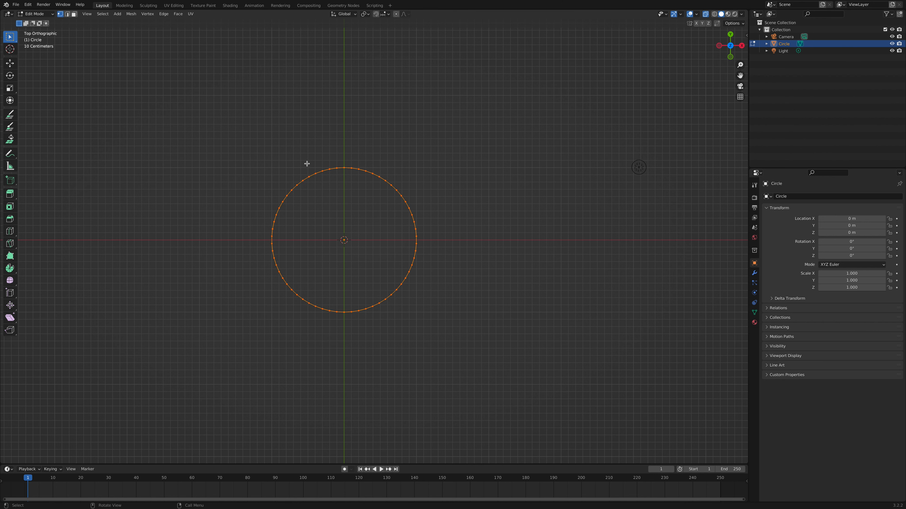
text(180)
text(/)
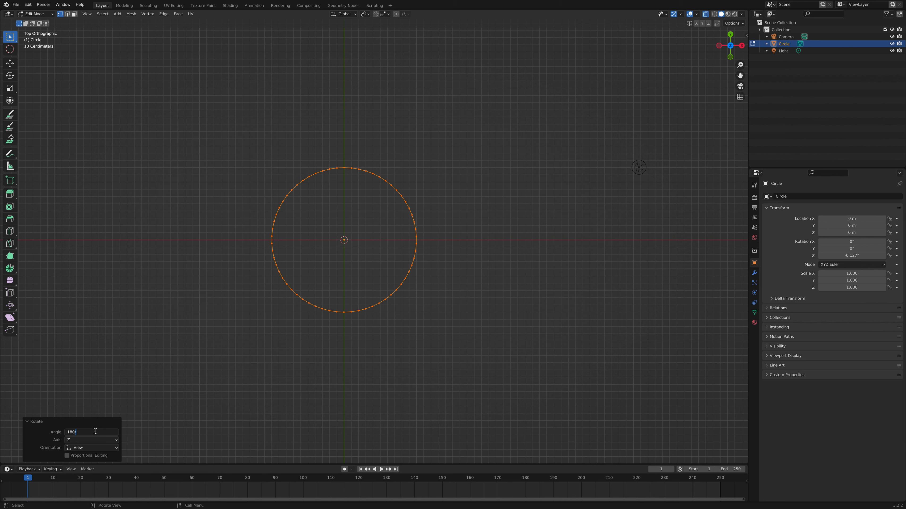
text(2)
key(Return)
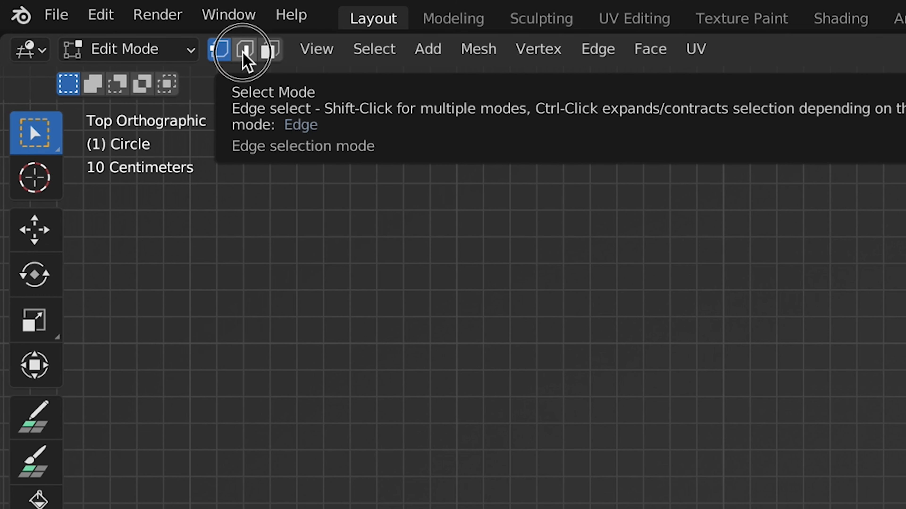
- Delete the circle's topmost and bottommost edges in edge select mode, and fill between the two halves with Bridge Edge Loops
click(243, 53)
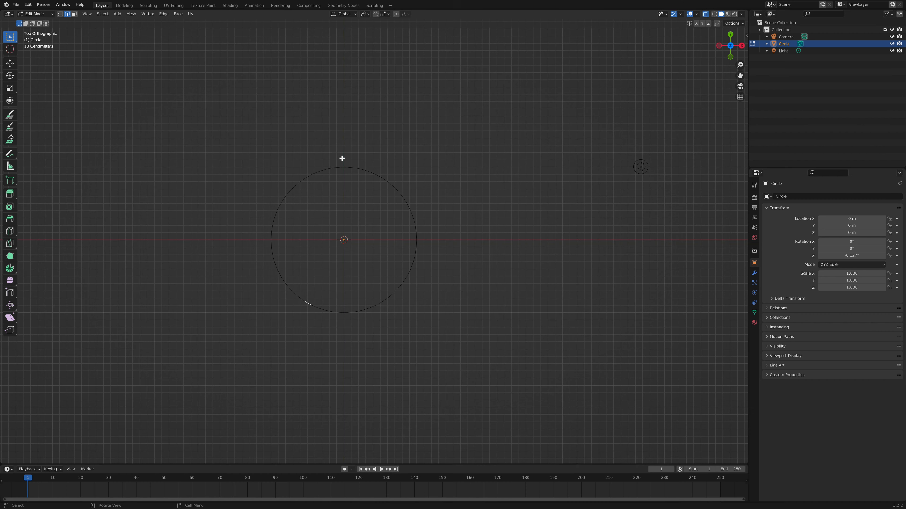
click(343, 167)
shift+click(340, 313)
key(x)
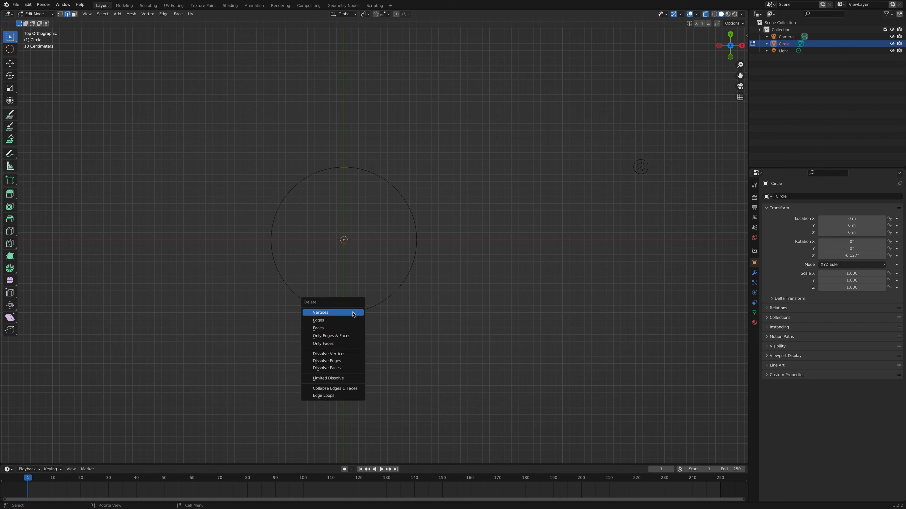
click(332, 320)
click(166, 15)
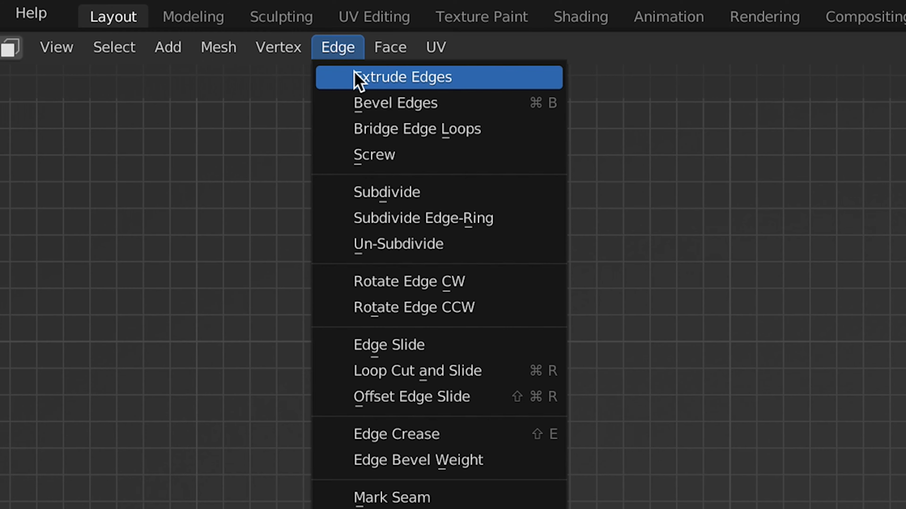
click(382, 127)
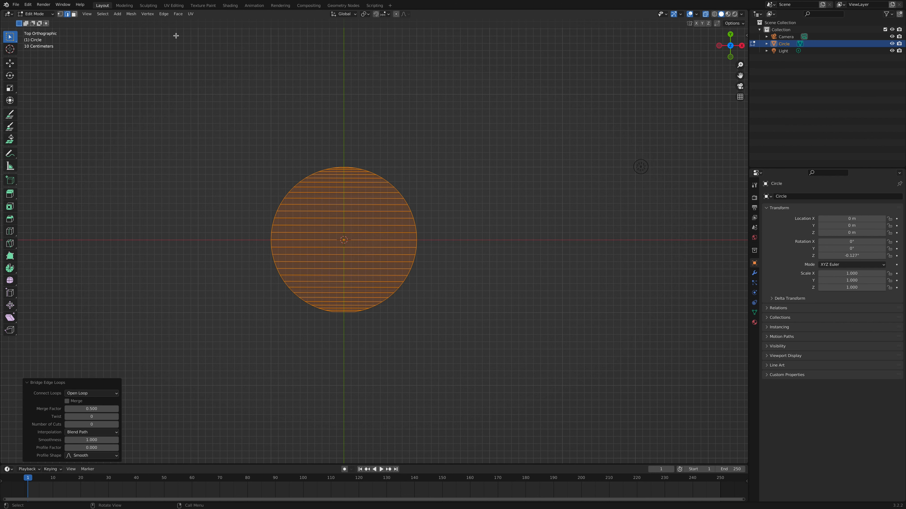
- Extrude the disc's bottom edge about 1 m along negative Y as a handle, and show the viewport in Material Preview shading
click(339, 312)
key(e)
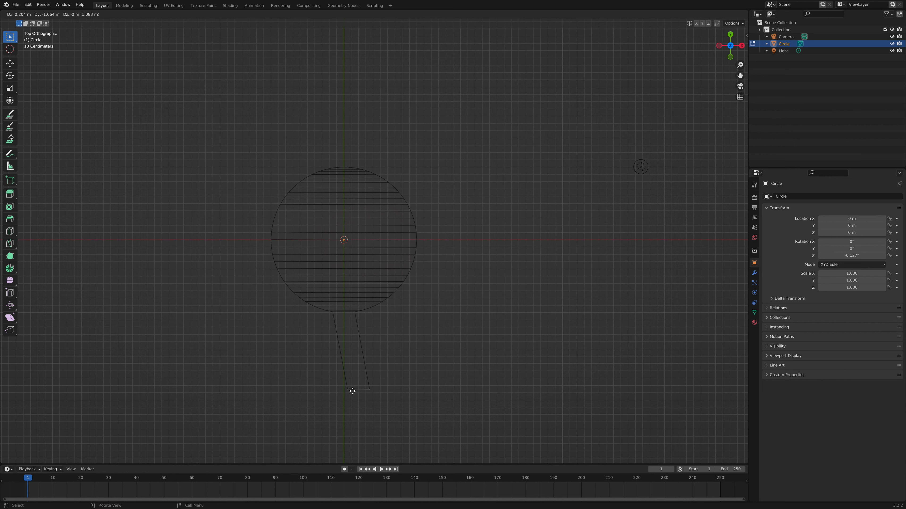
key(y)
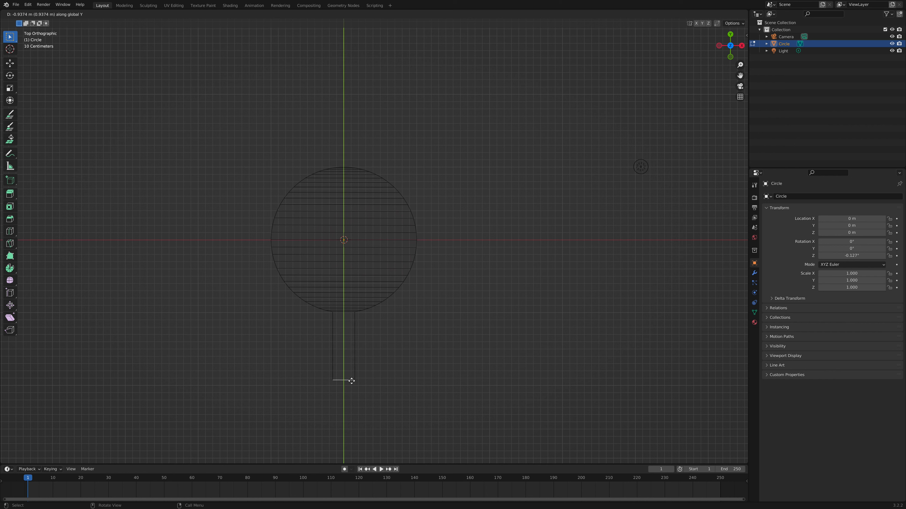
click(351, 386)
click(727, 14)
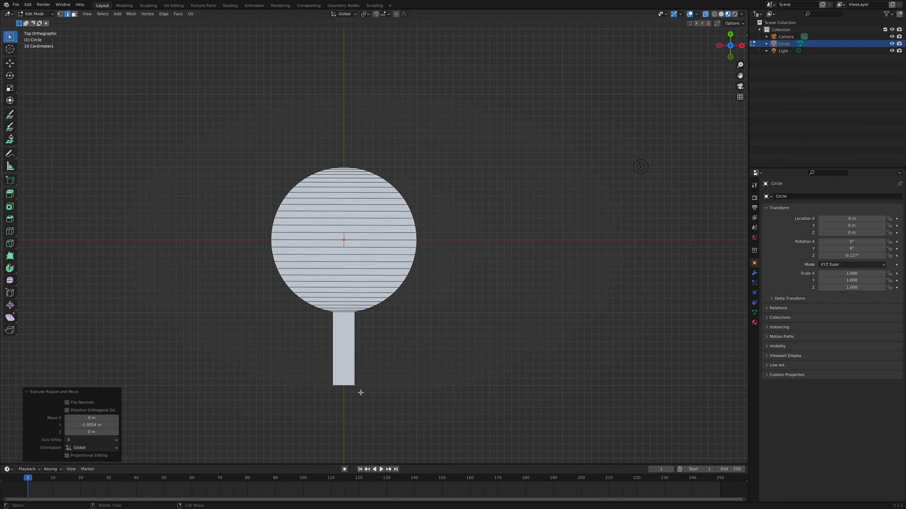
- Scale the handle's end edge up by about 1.27 so the handle flares outward
click(342, 386)
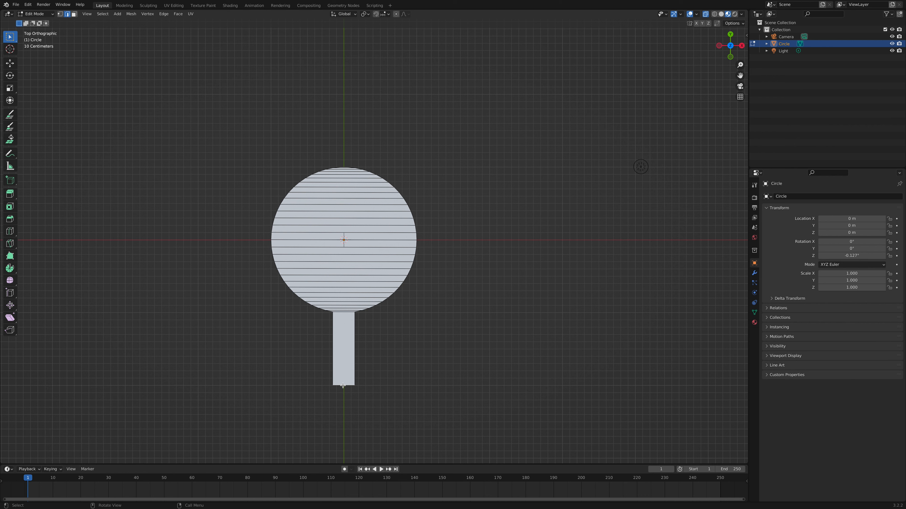
key(s)
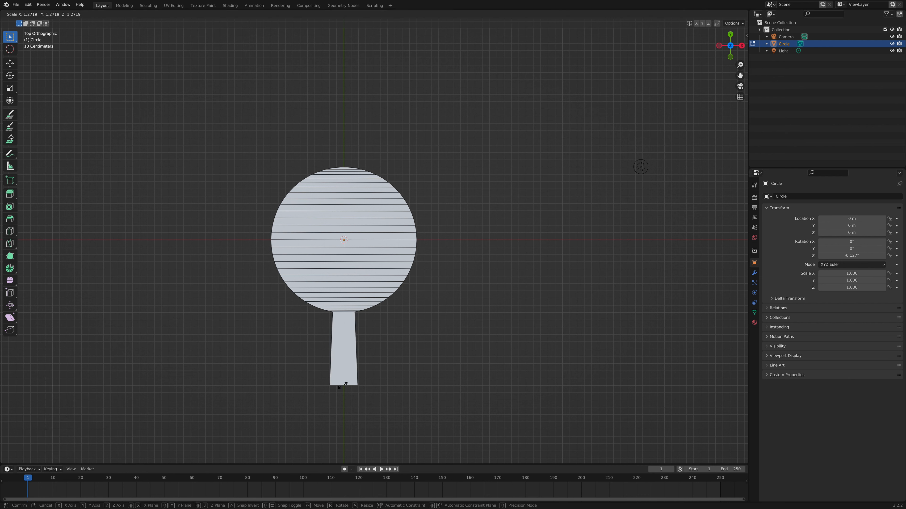
click(345, 385)
- Add 10 evenly spaced loop cuts across the handle
key(ctrl+r)
scroll(359, 357, up, 10)
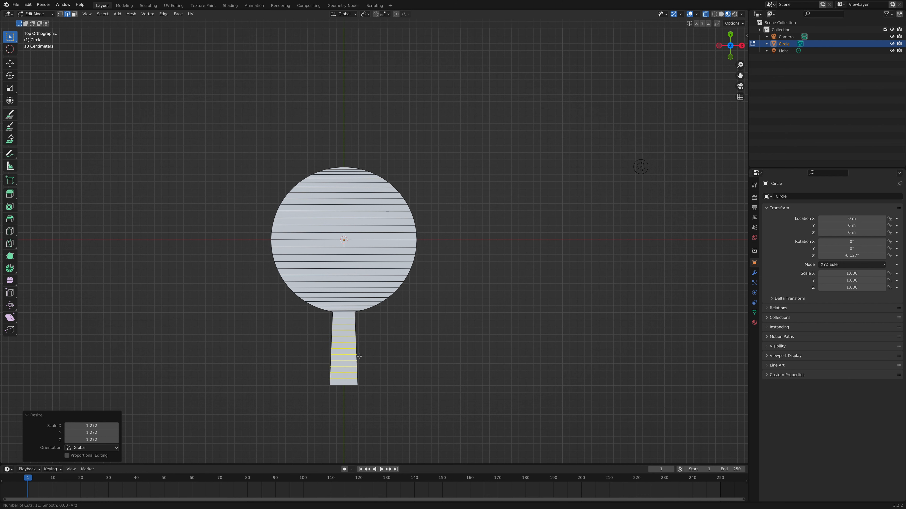
scroll(359, 356, down, 1)
click(359, 356)
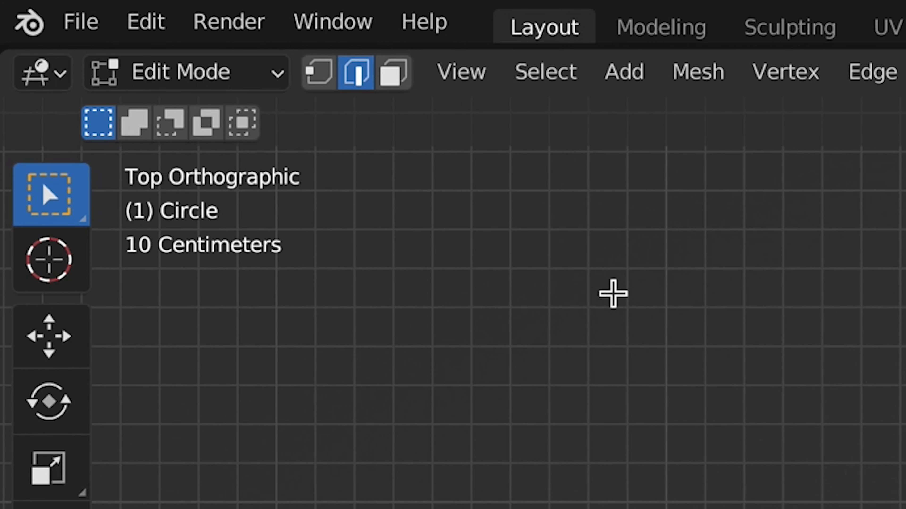
- Extrude all faces of the disc and handle upward in face select mode to give the shape thickness
click(390, 85)
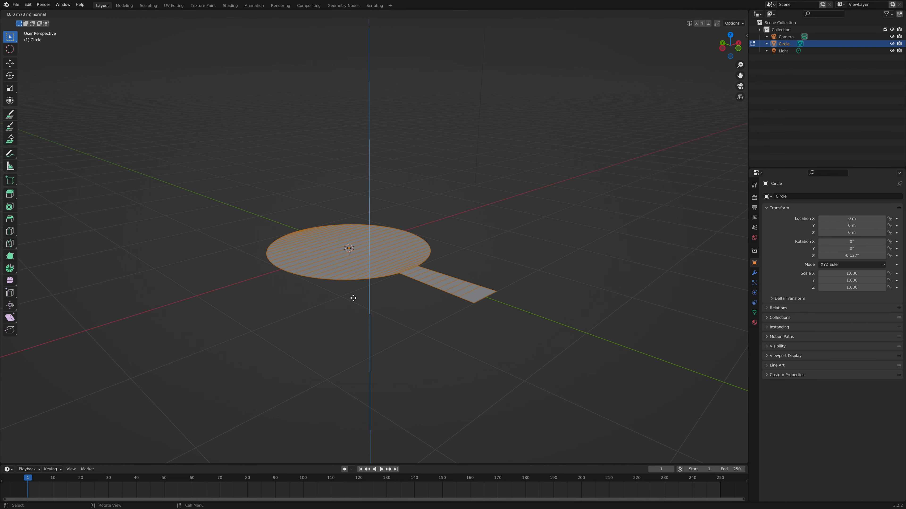
click(356, 291)
middle_drag(369, 306, 362, 304)
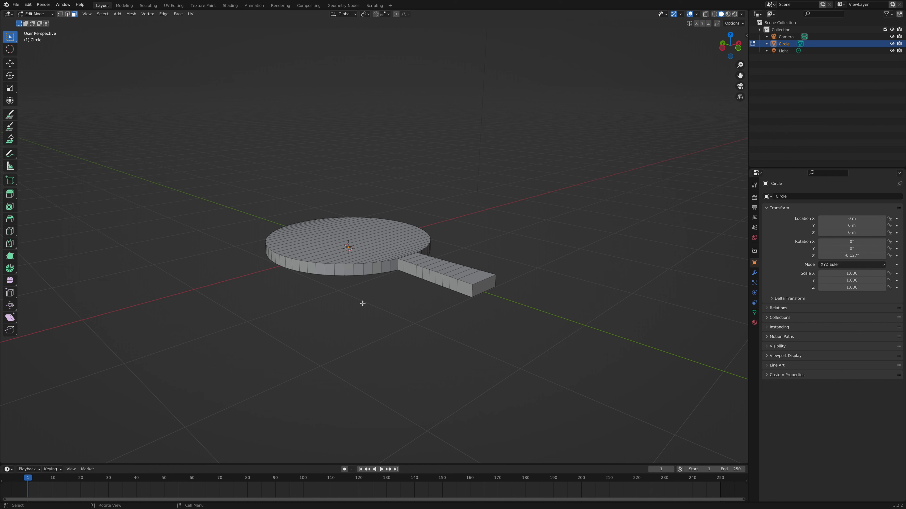
- Rename the circle object as Paddle
double_click(787, 44)
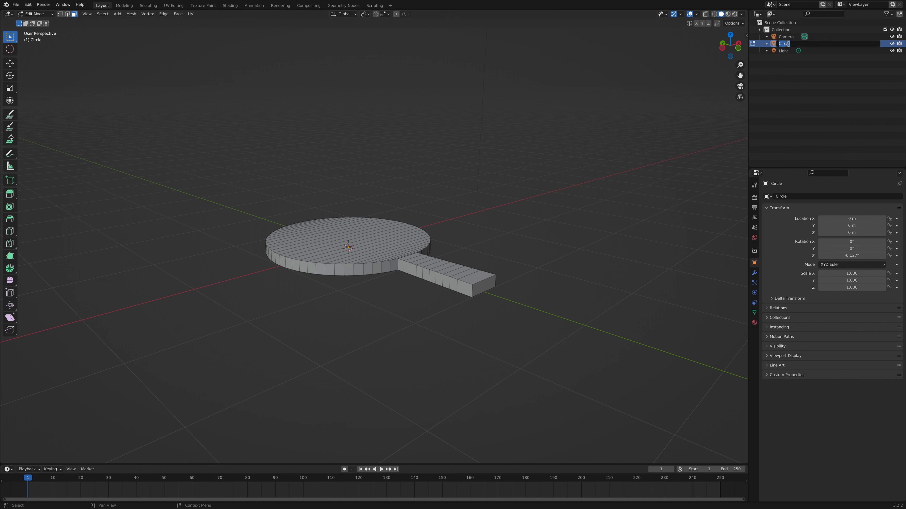
text(Paddle)
key(Return)
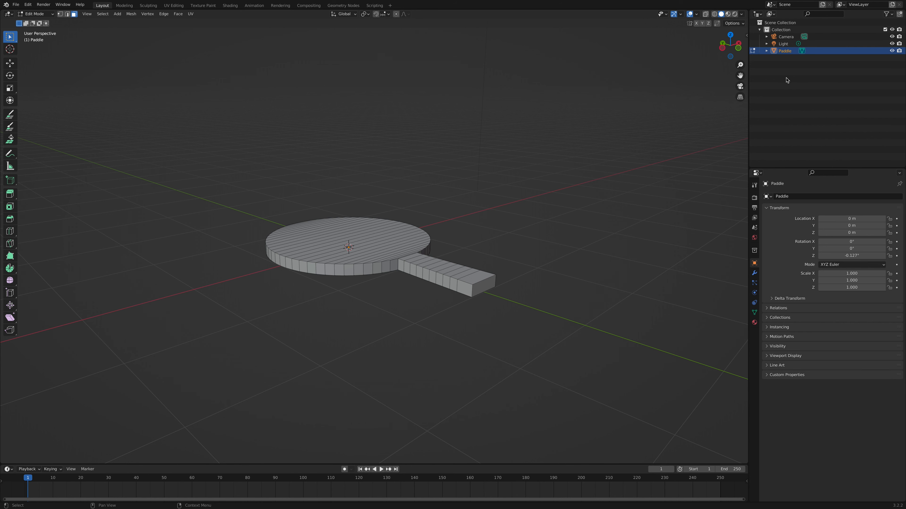
- Return to Object Mode, select everything and apply Shade Smooth to the paddle
key(Tab)
middle_drag(378, 271, 392, 266)
key(a)
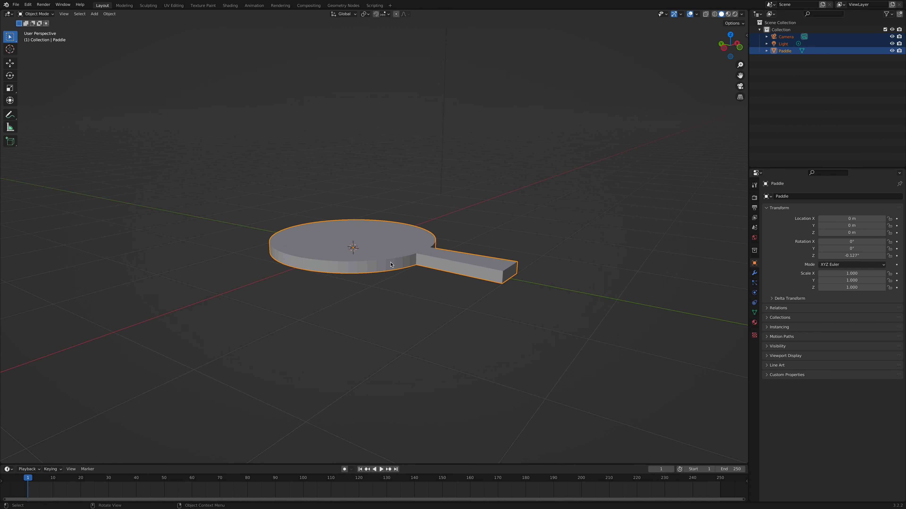
right_click(390, 264)
click(391, 264)
mouse_move(391, 263)
middle_down()
mouse_move(412, 263)
mouse_move(389, 262)
middle_up()
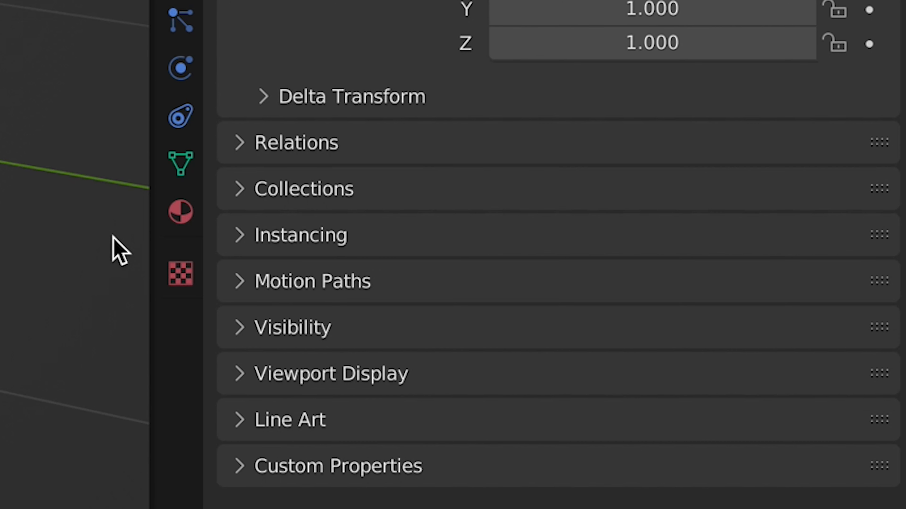
- Enable Auto Smooth in the paddle mesh's normals settings
click(182, 162)
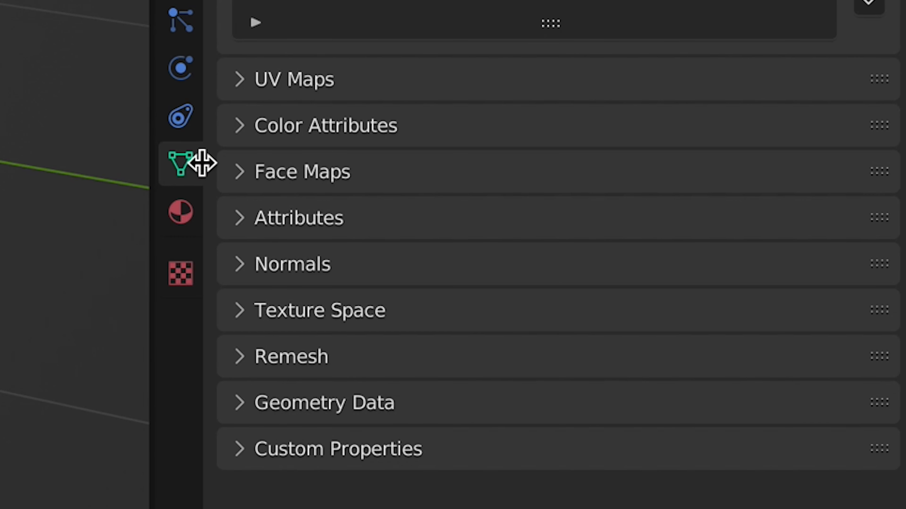
click(238, 268)
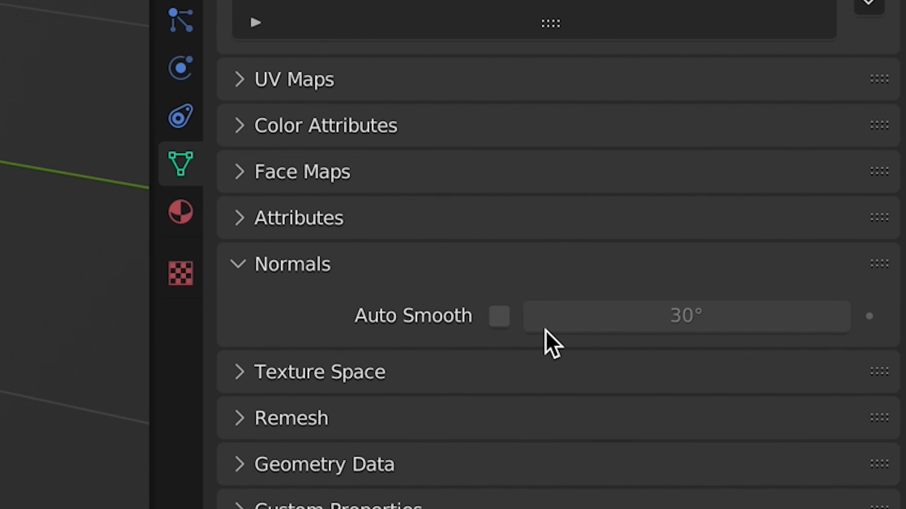
click(500, 316)
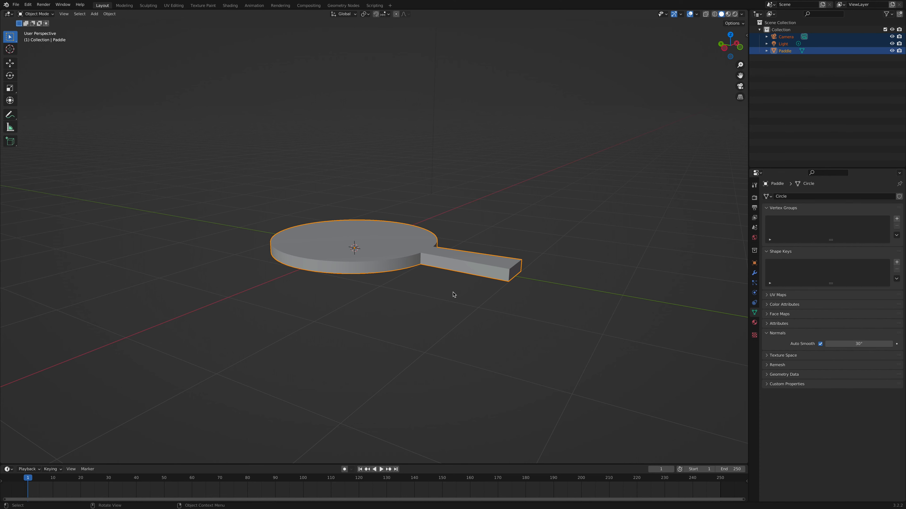
- Add a UV sphere with 32 segments, 16 rings and a radius of 0.2 m
click(301, 282)
key(shift+a)
mouse_move(303, 281)
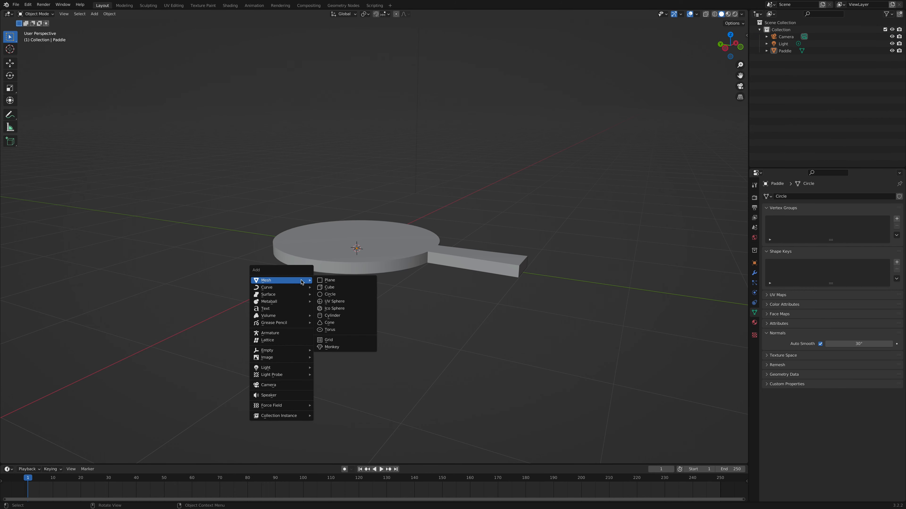
click(343, 303)
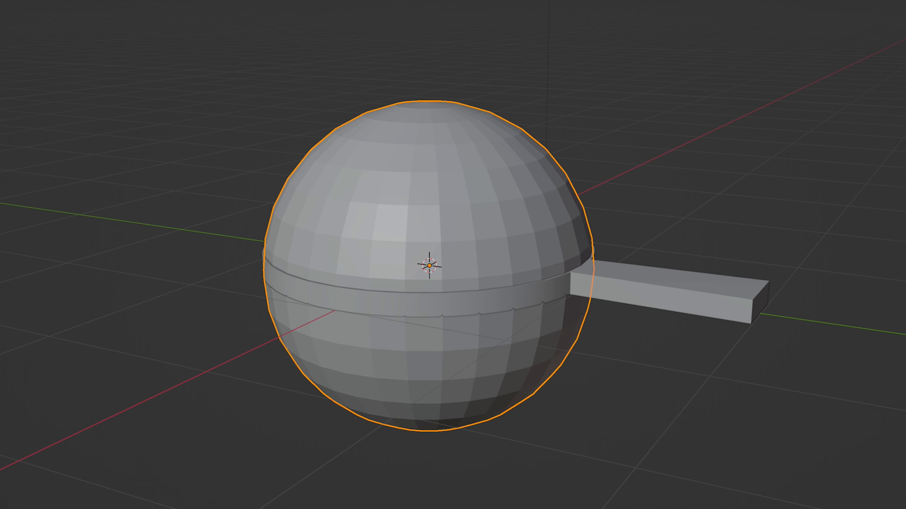
click(357, 236)
text(.)
text(2)
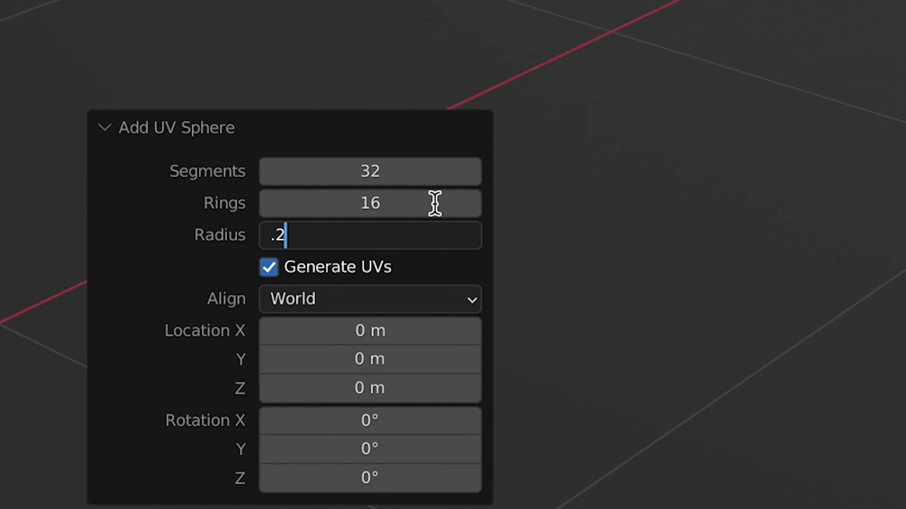
key(Return)
- Move the sphere about 1.3 m upward along the Z axis, above the paddle's disc
key(g)
key(y)
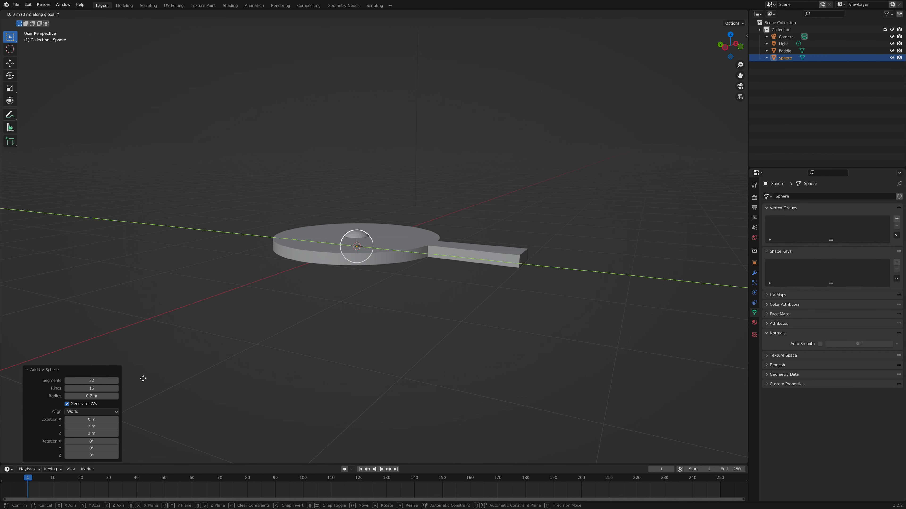
key(z)
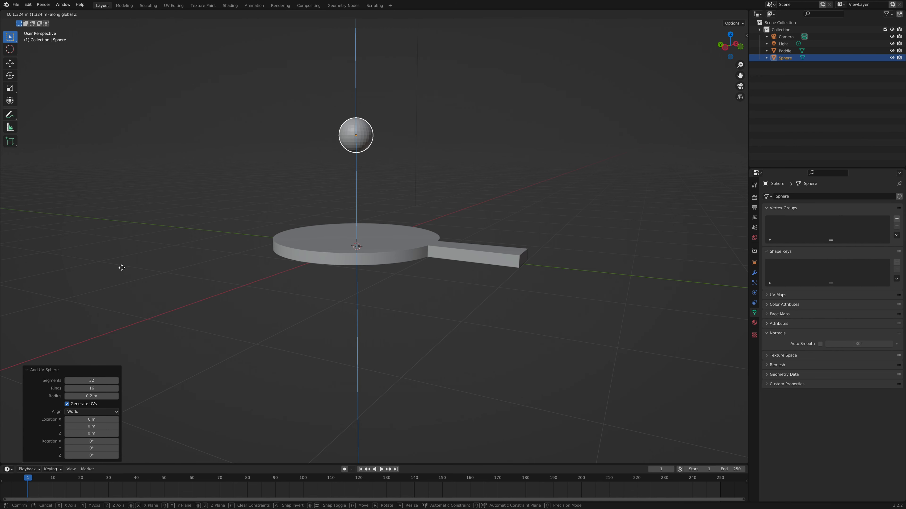
click(123, 269)
- Rename the sphere object as Ball
double_click(781, 60)
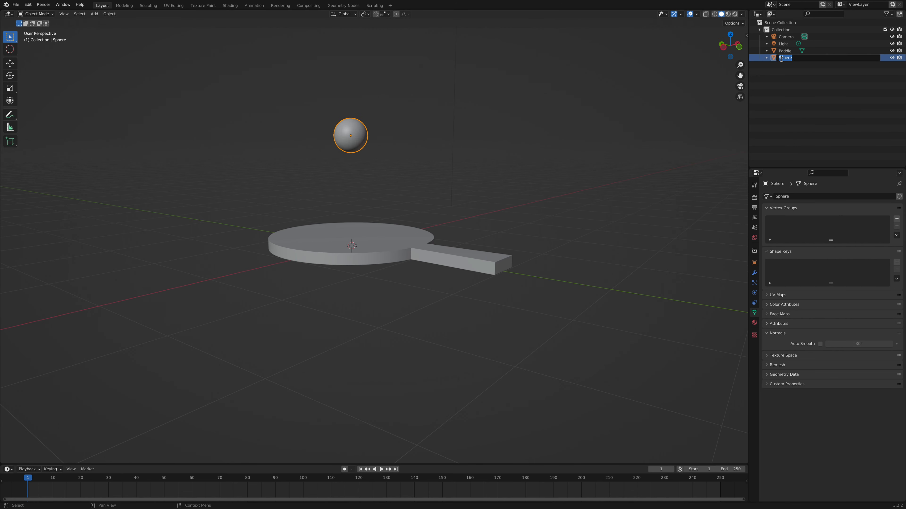
text(Ball)
key(Return)
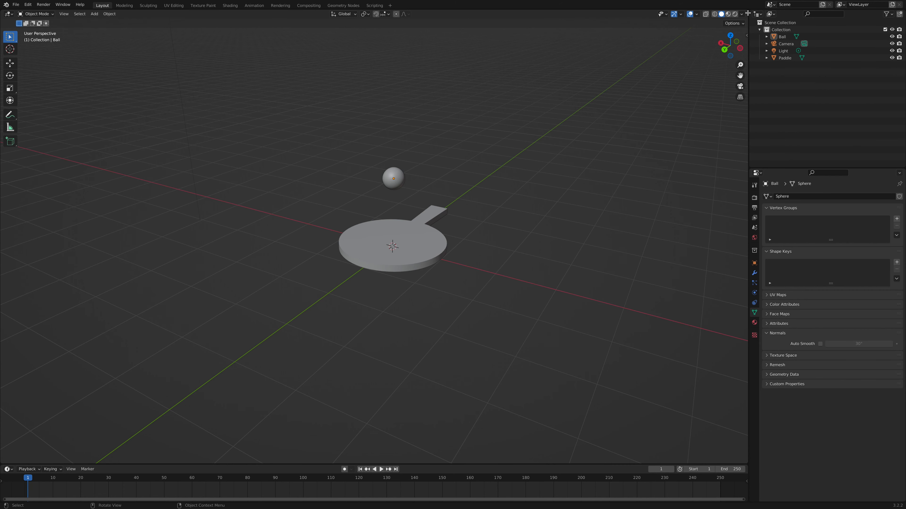
- Split the 3D viewport, turn the new area into an Image Editor and open Colour Pallet.png in it
drag(745, 12, 522, 25)
click(531, 13)
click(70, 137)
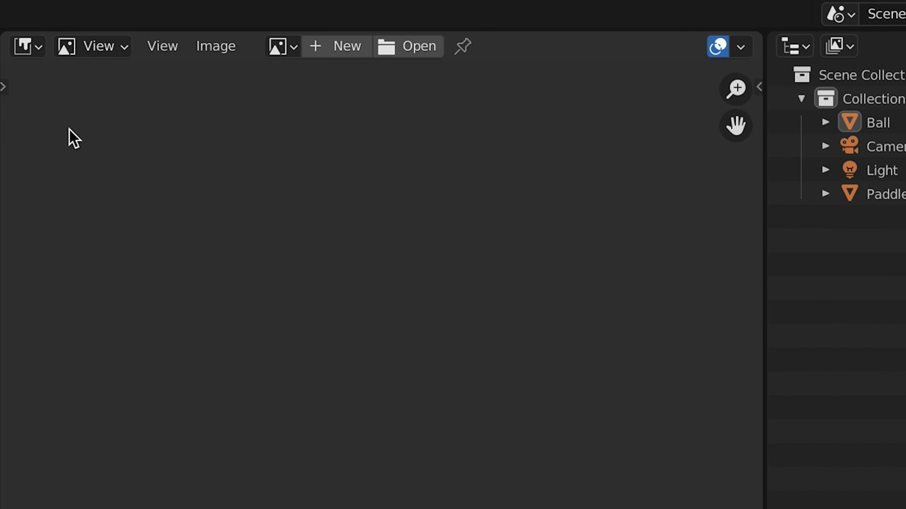
click(406, 45)
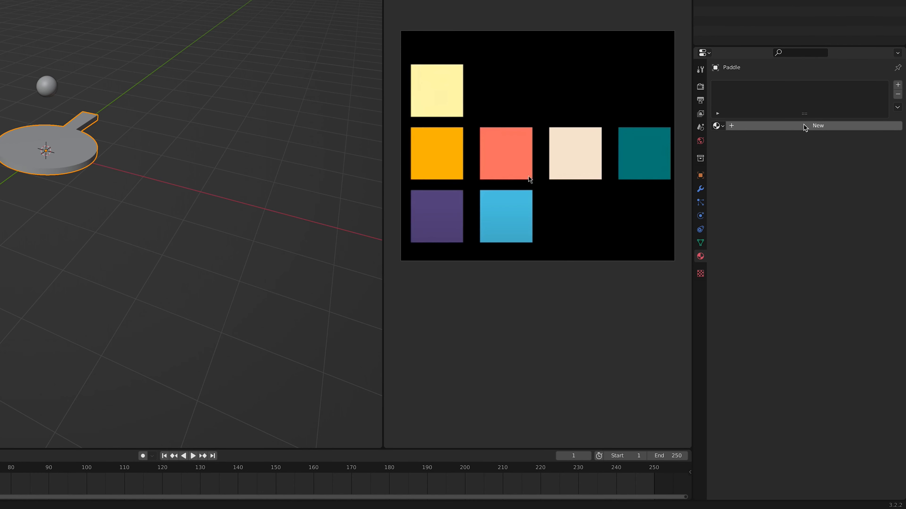
- Create a new material on the paddle and name it White
click(804, 125)
click(800, 126)
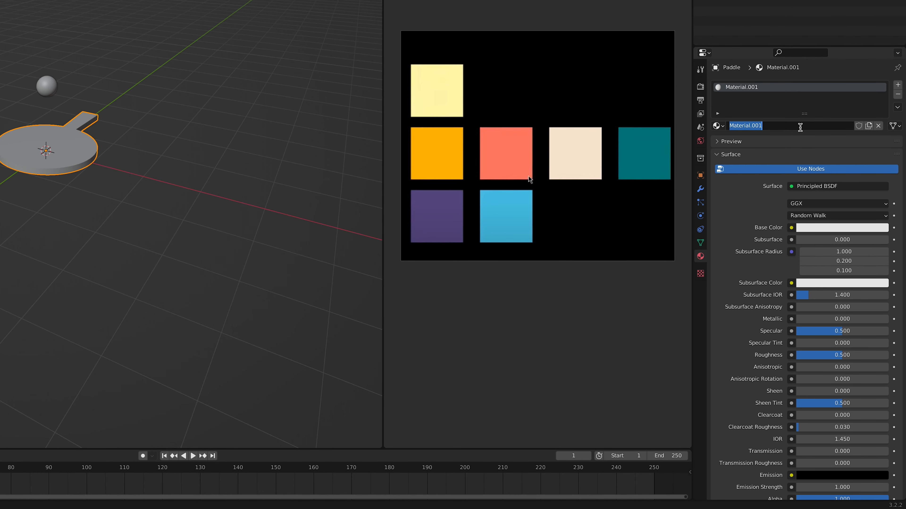
text(White)
key(Return)
- Change the White material's surface to Emission and sample its colour from the cream swatch of the palette
click(816, 187)
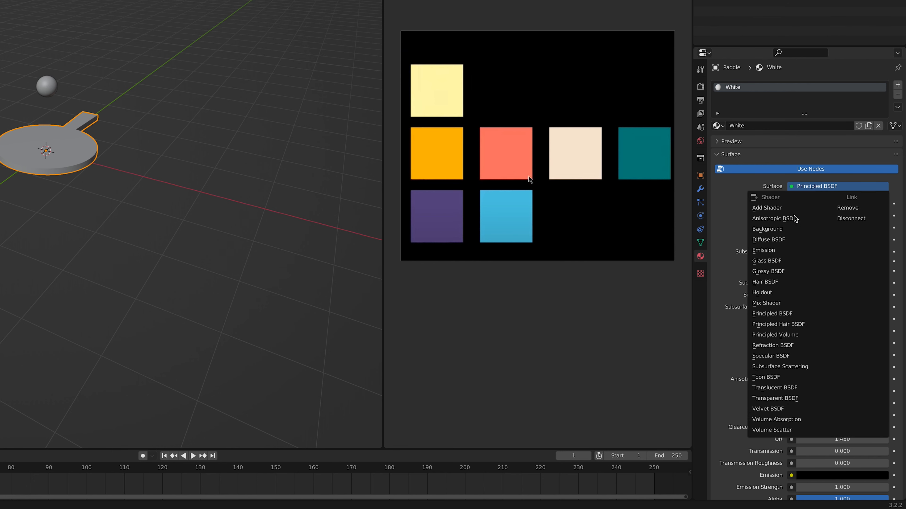
click(763, 250)
click(824, 205)
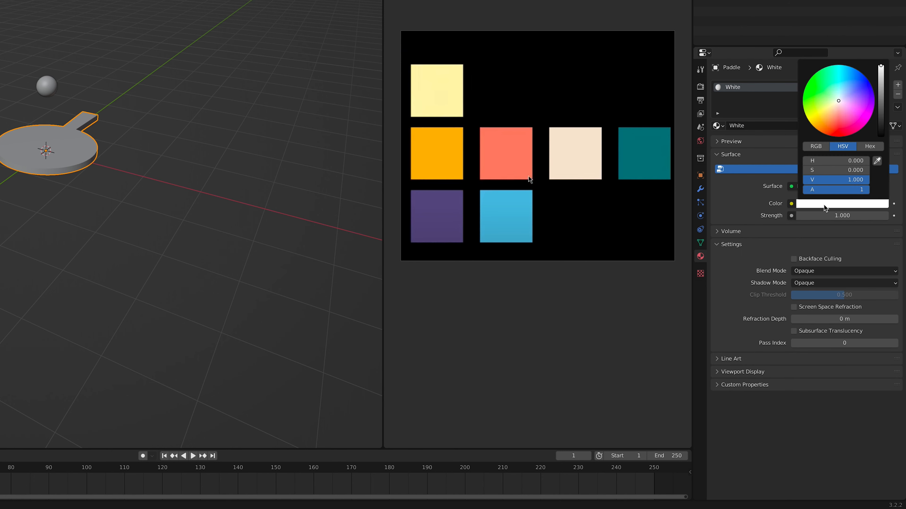
click(877, 161)
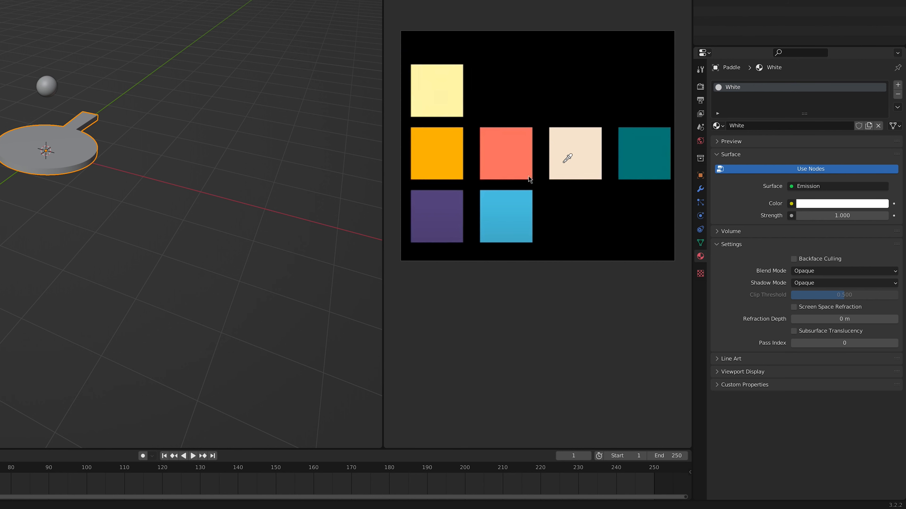
click(567, 158)
- Add Orange, Red and Green emission materials to the paddle, sampling their colours from the palette swatches
click(898, 85)
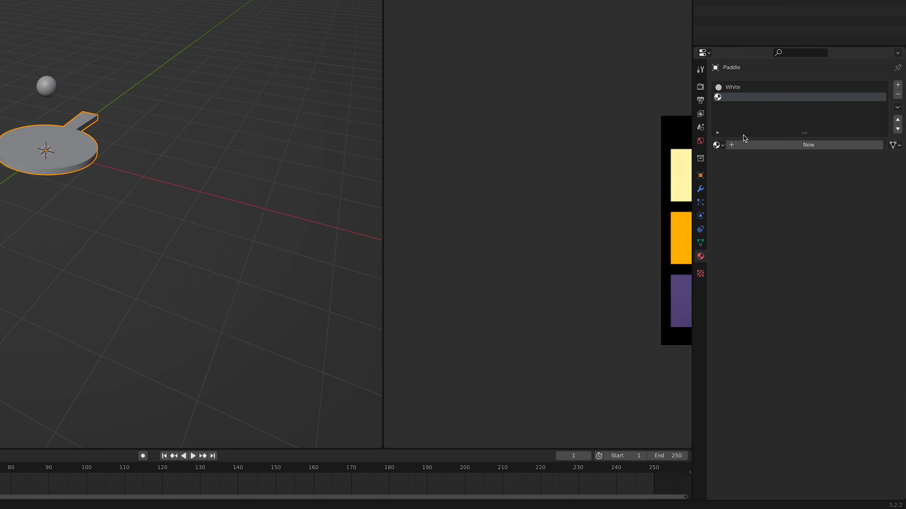
click(718, 145)
click(518, 168)
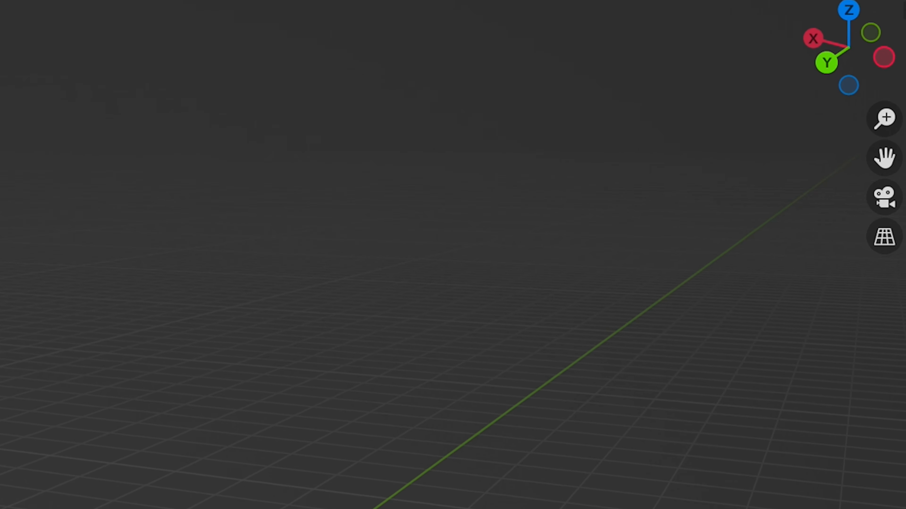
- Assign the Orange material to the handle and the adjoining disc faces, box-selecting them in face mode from the top view in wireframe
click(842, 29)
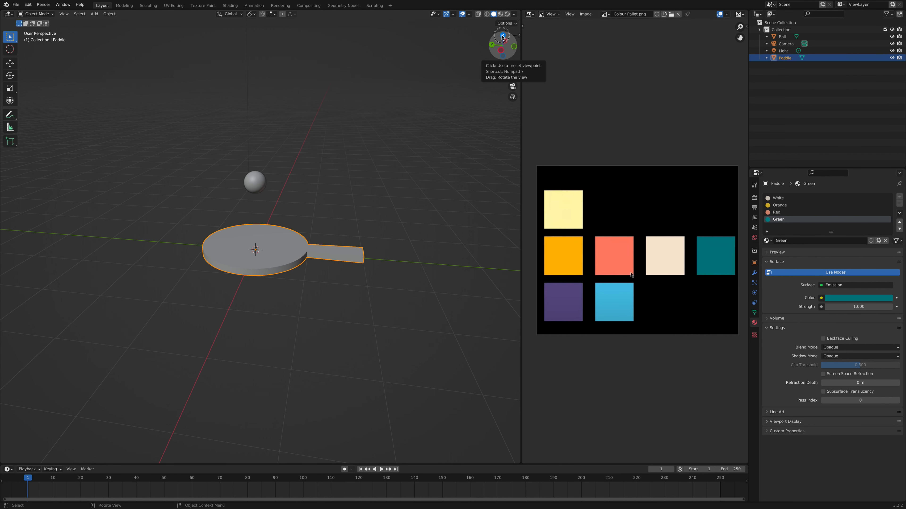
click(502, 37)
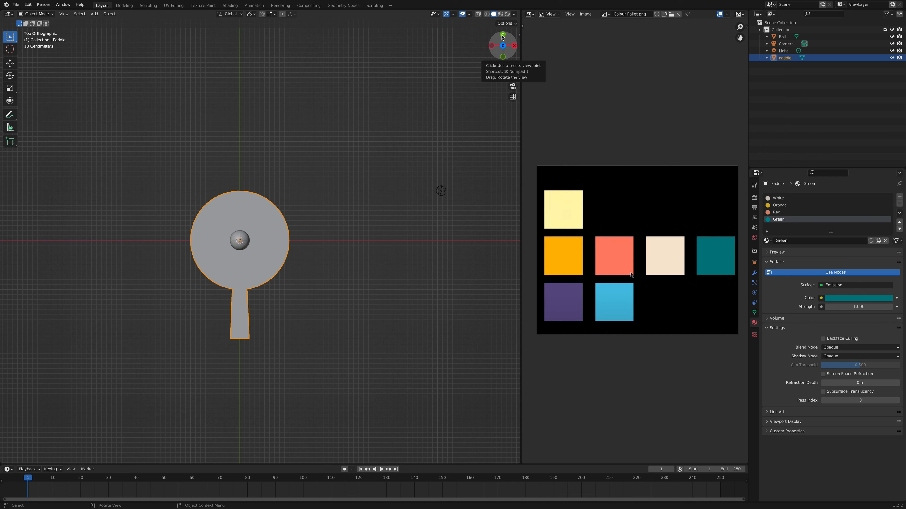
key(Tab)
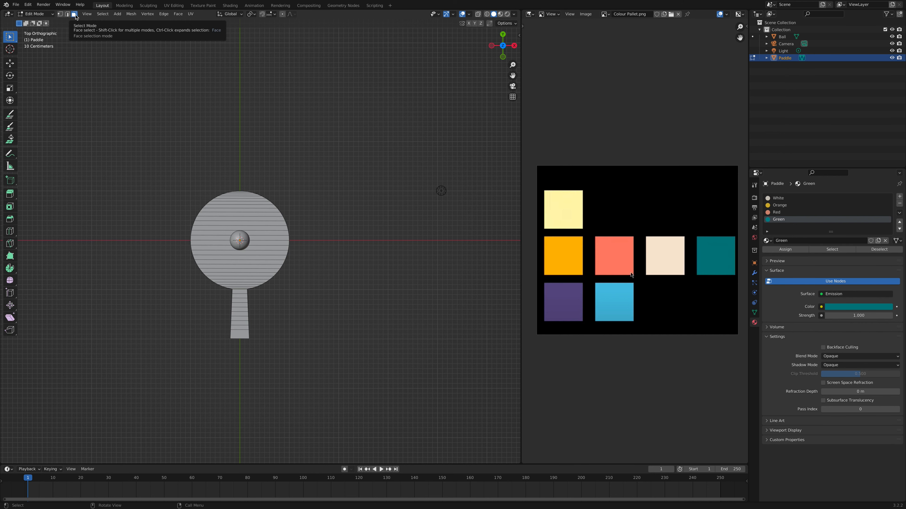
click(74, 15)
key(z)
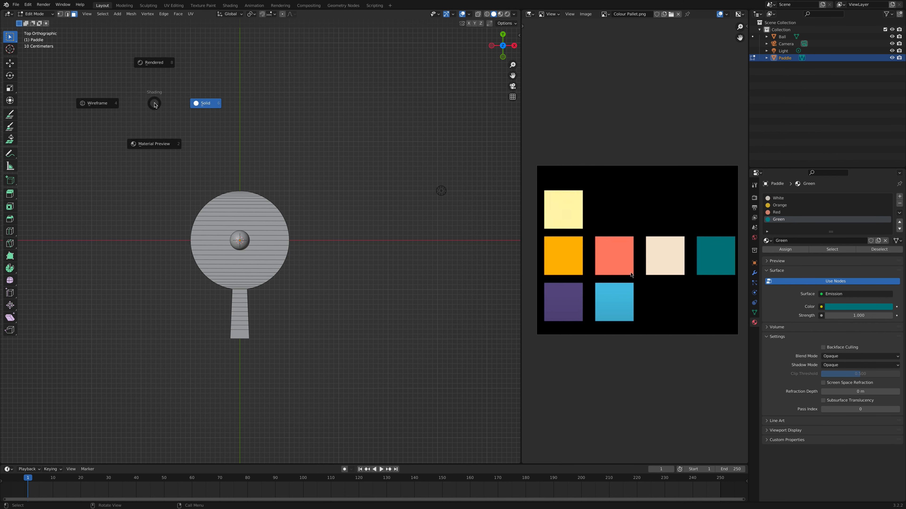
click(107, 106)
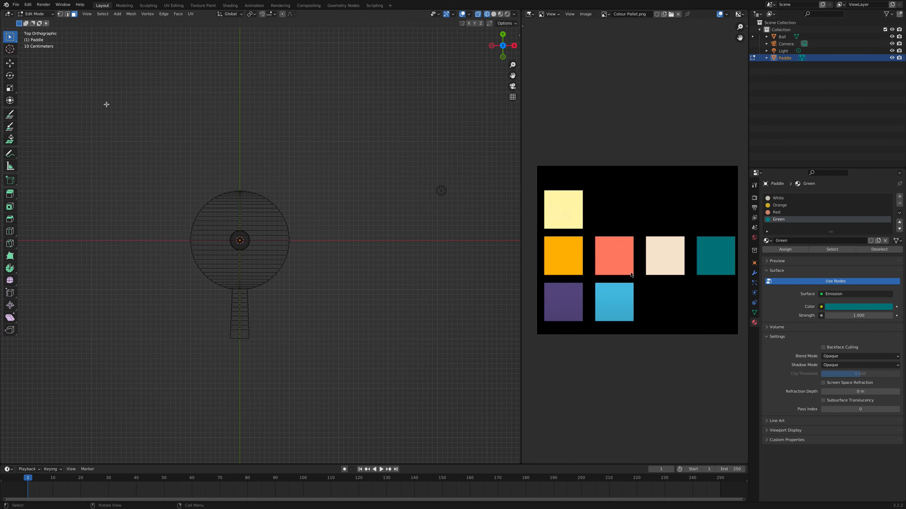
scroll(227, 288, up, 3)
drag(286, 394, 199, 281)
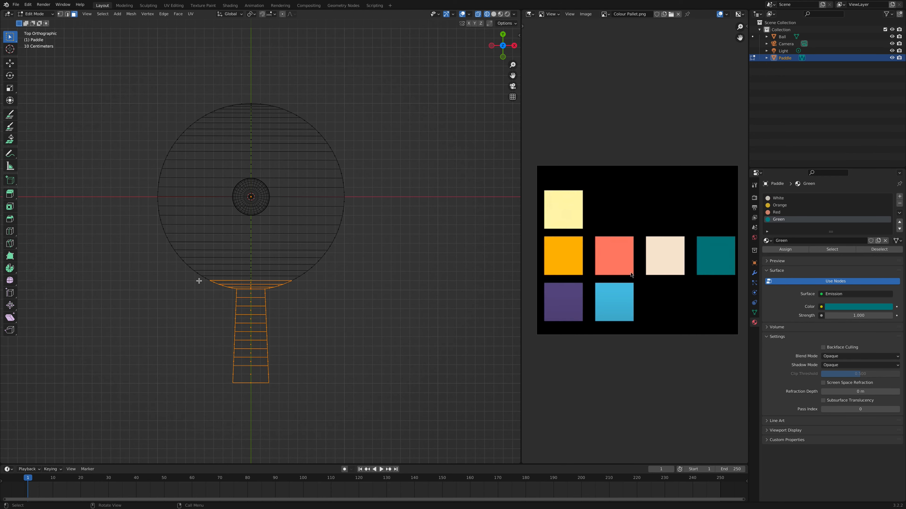
middle_drag(199, 281, 199, 281)
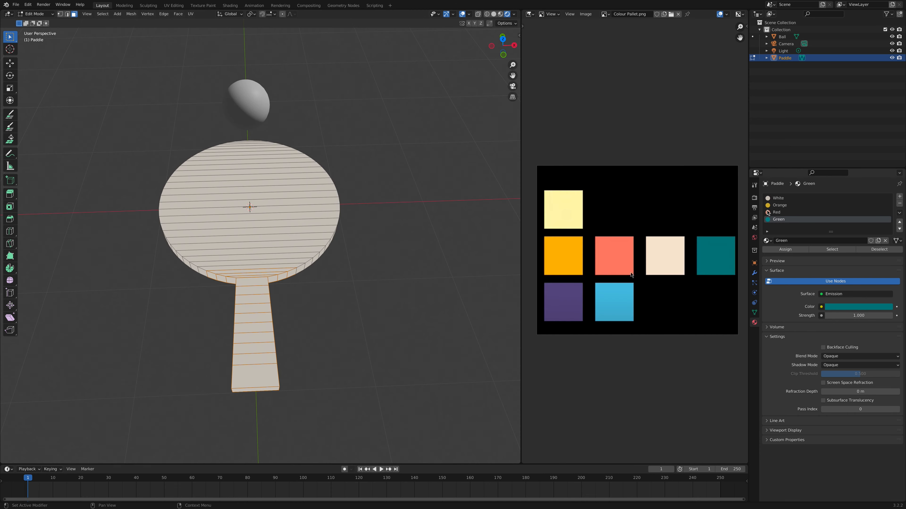
click(781, 207)
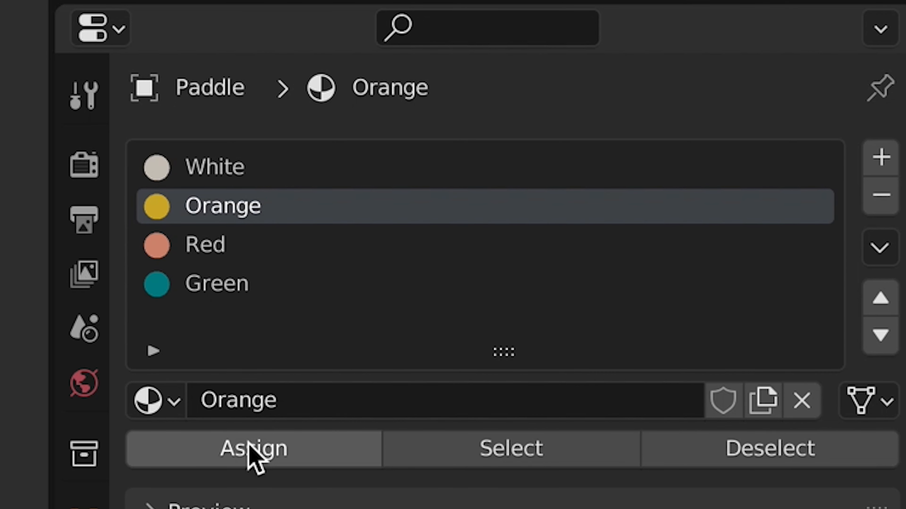
click(785, 249)
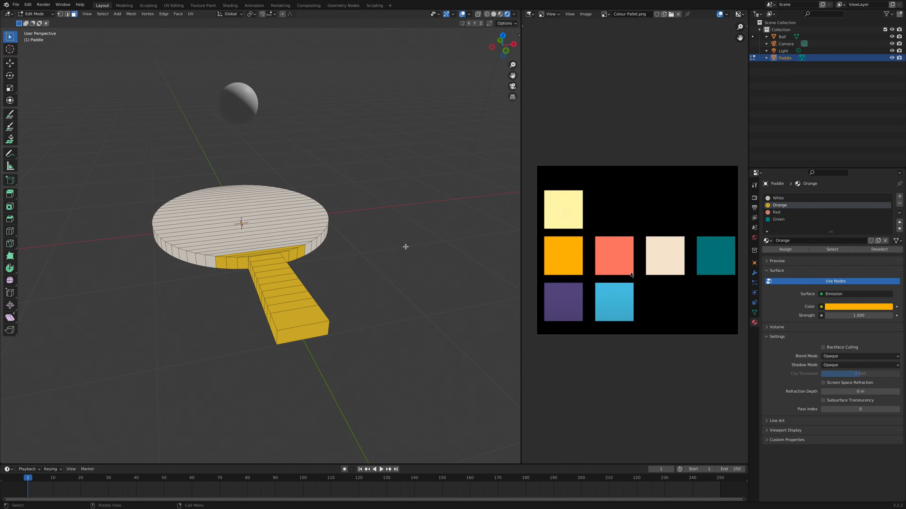
- Select the strip faces across the disc's top, from the handle end to the far edge, and assign the Red material
middle_drag(405, 247, 405, 247)
click(293, 261)
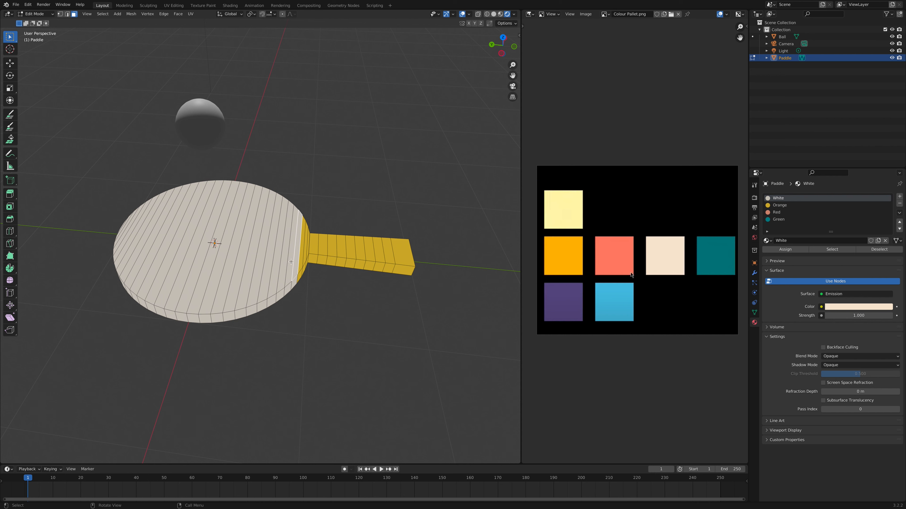
ctrl+click(121, 229)
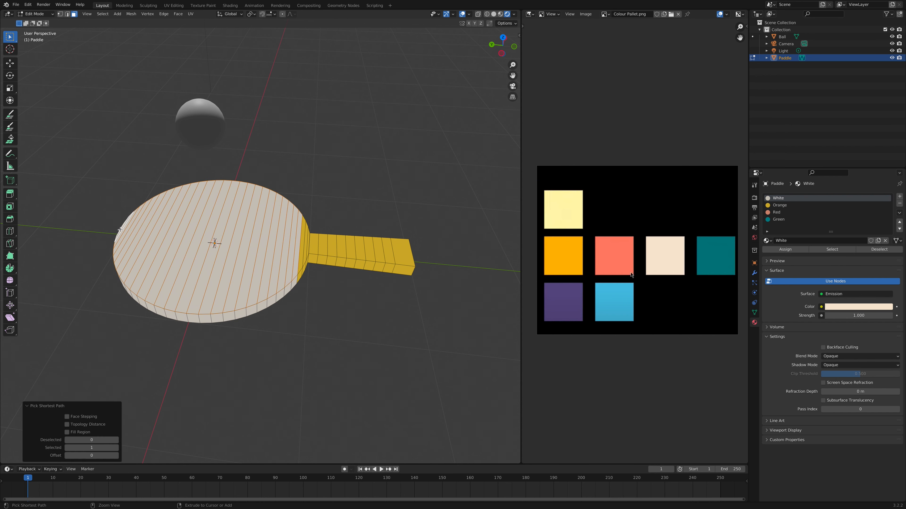
middle_drag(120, 229, 128, 224)
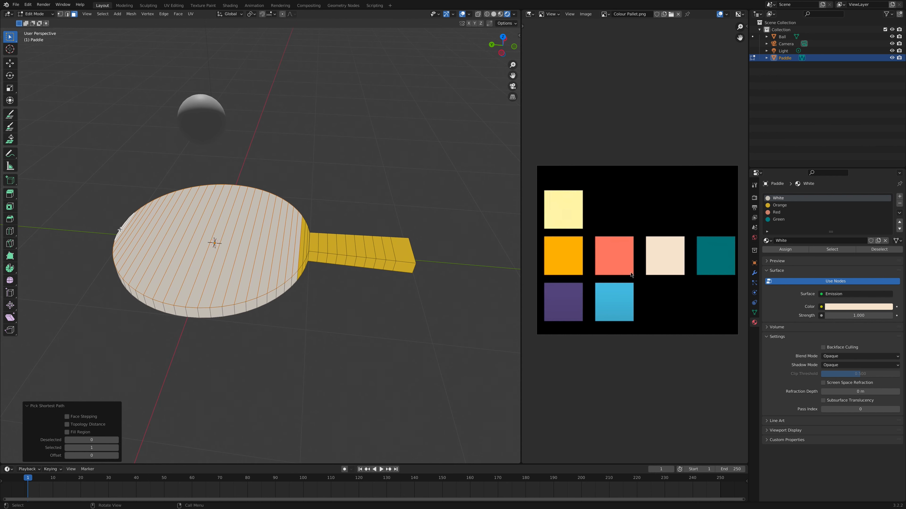
click(776, 212)
click(774, 250)
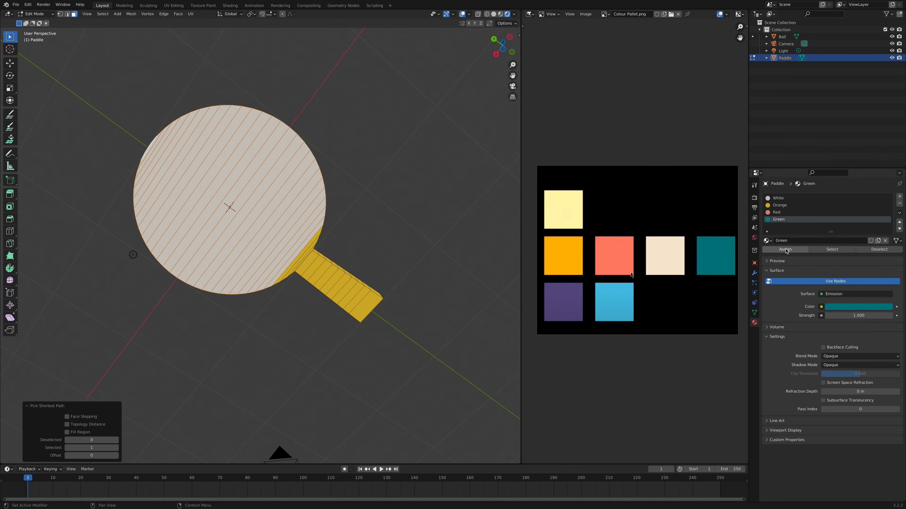
click(786, 251)
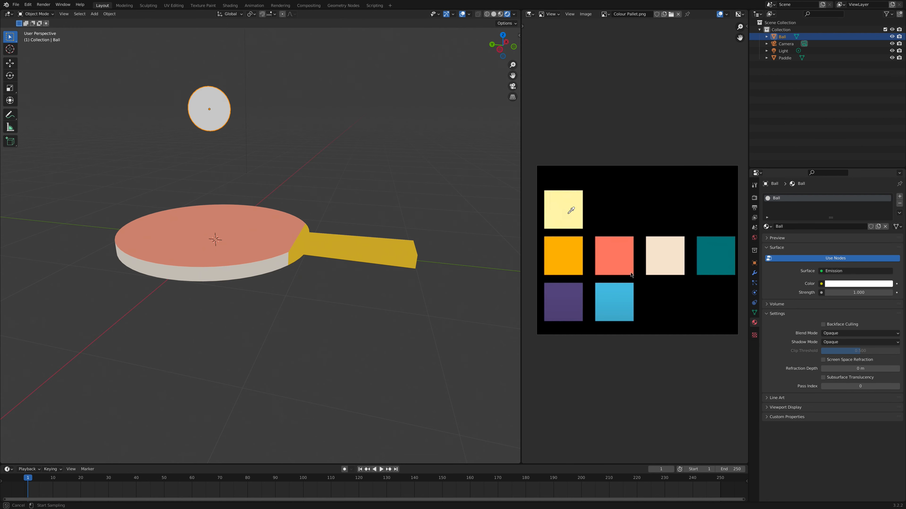
- Sample the pale yellow palette swatch as the emission colour of the ball's material, named Ball
click(567, 209)
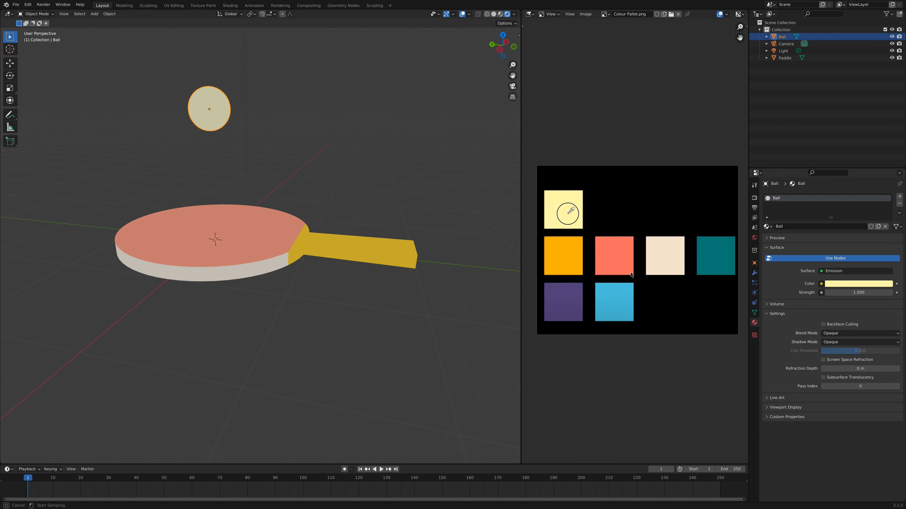
- Set the scene's colour management view transform to Standard
click(755, 199)
click(767, 389)
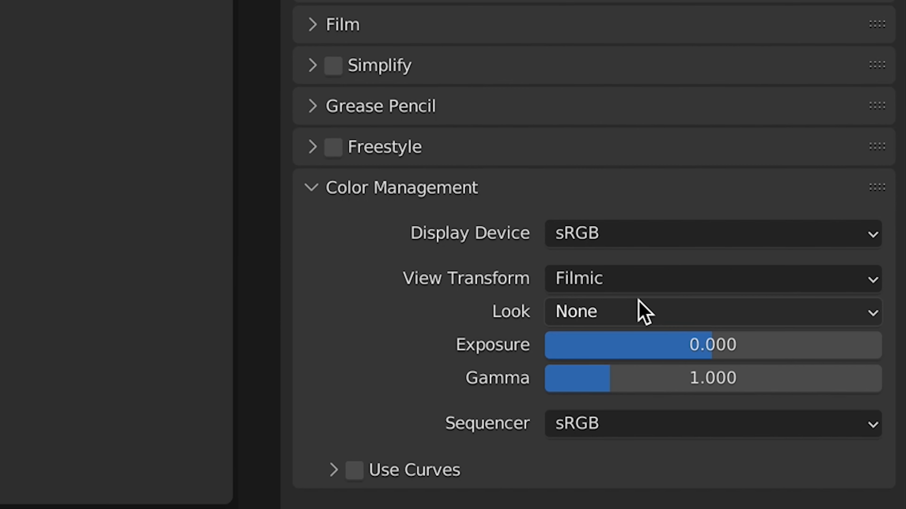
click(663, 280)
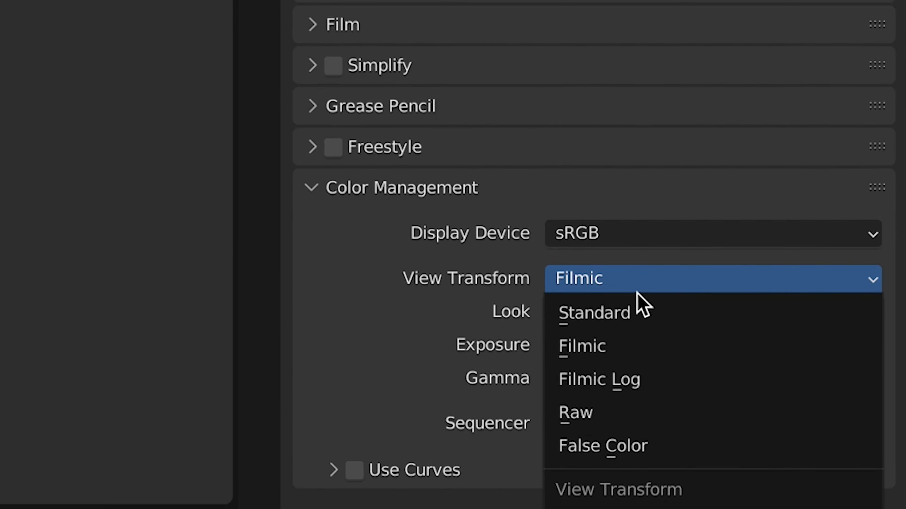
click(624, 312)
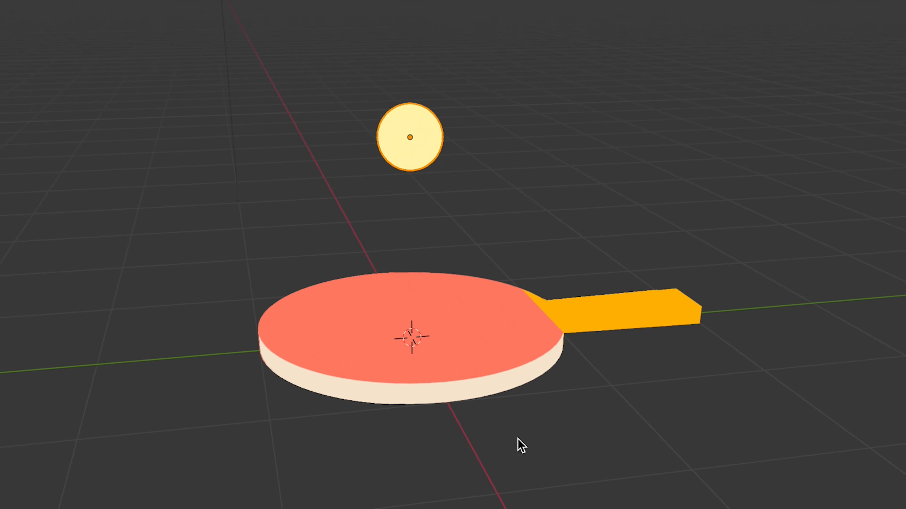
- Enable Freestyle rendering and include Material Boundary among the line set's edge types
click(313, 147)
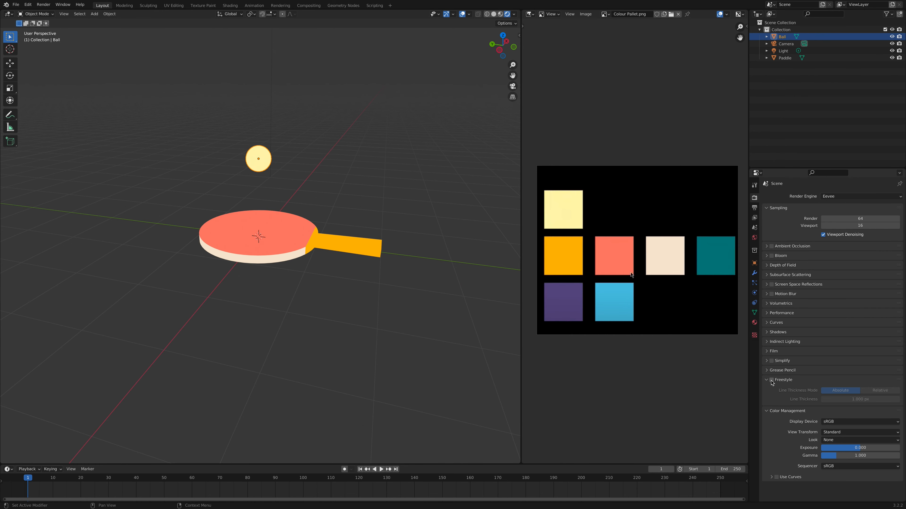
click(771, 380)
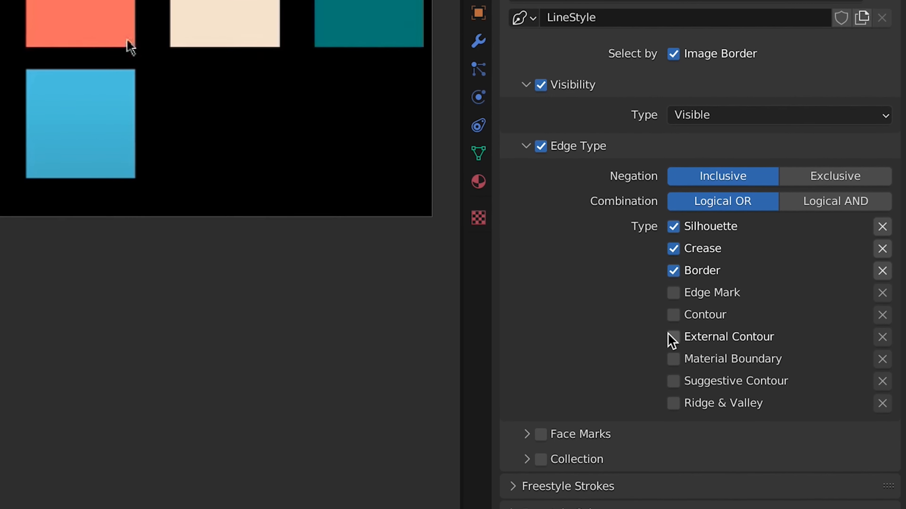
click(673, 359)
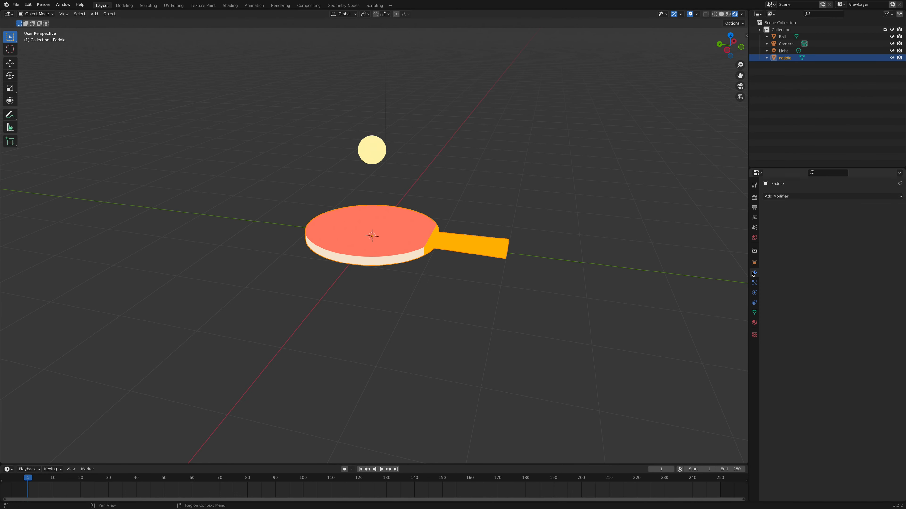
- Try a Simple Deform modifier on the paddle, set to Bend
click(539, 27)
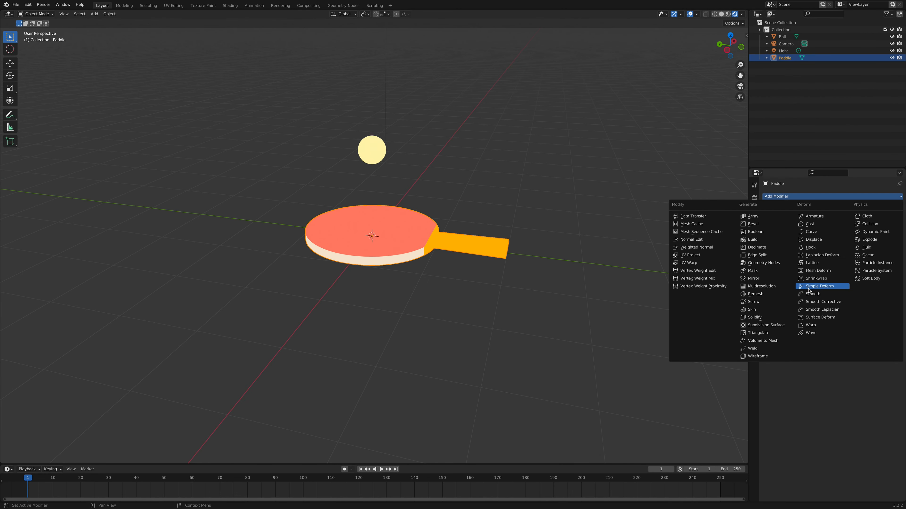
click(809, 288)
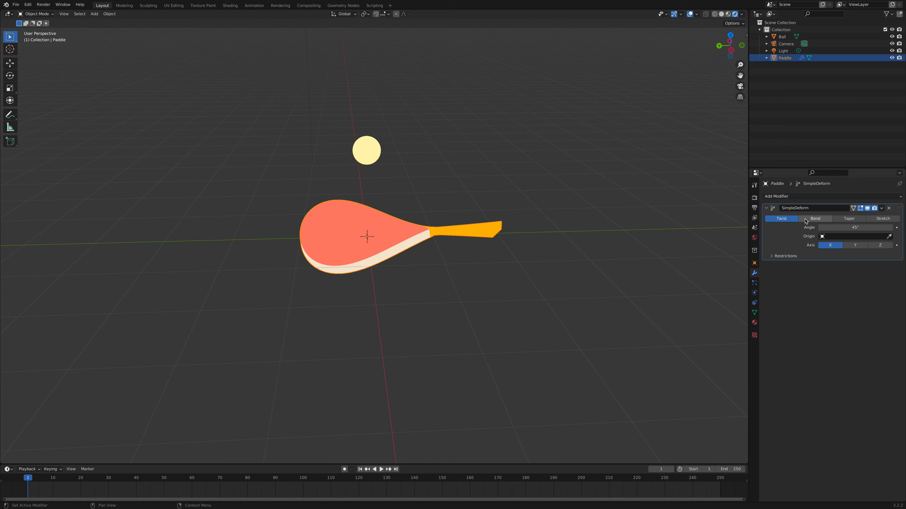
click(805, 221)
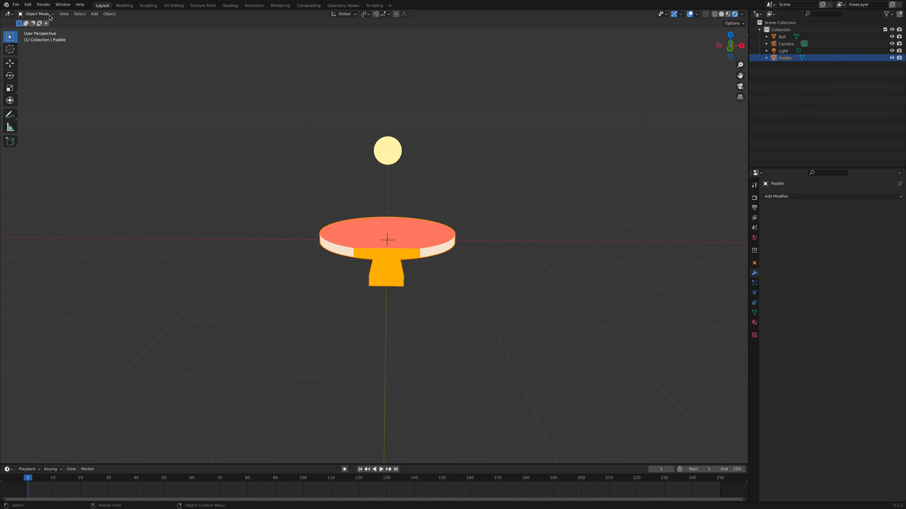
- Select the end face of the paddle's handle in Edit Mode
click(35, 14)
click(35, 30)
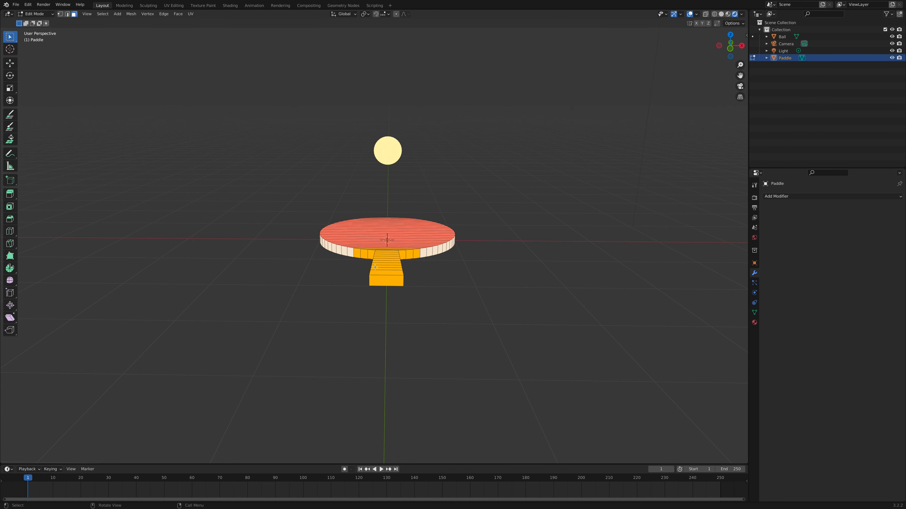
click(390, 285)
scroll(221, 222, left, 5)
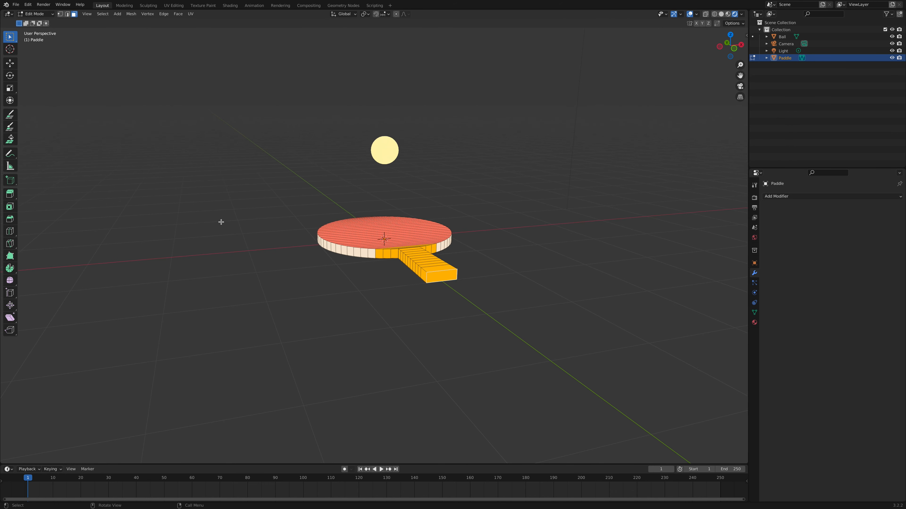